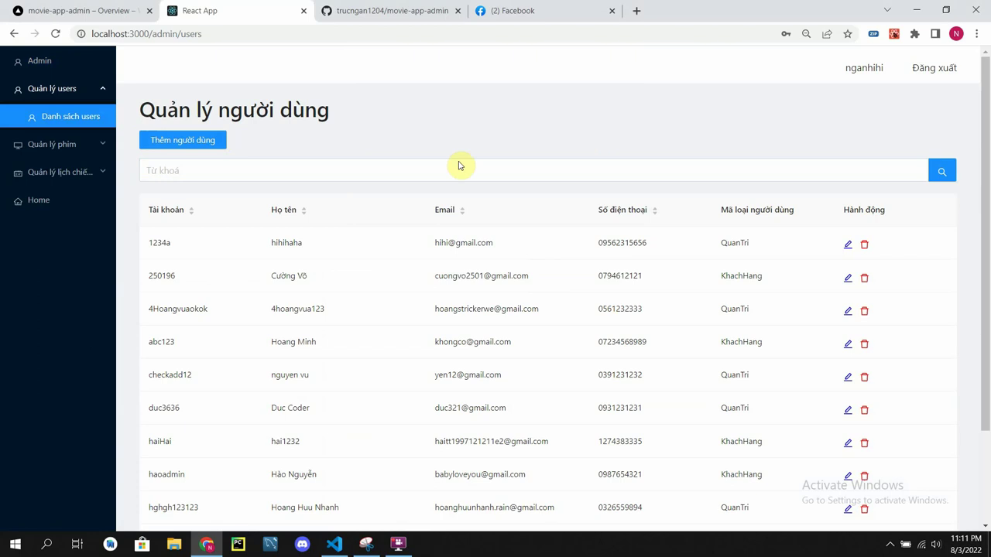
# Step: Try two keyword searches on the user list, then clear the search to show all users
pyautogui.click(412, 180)
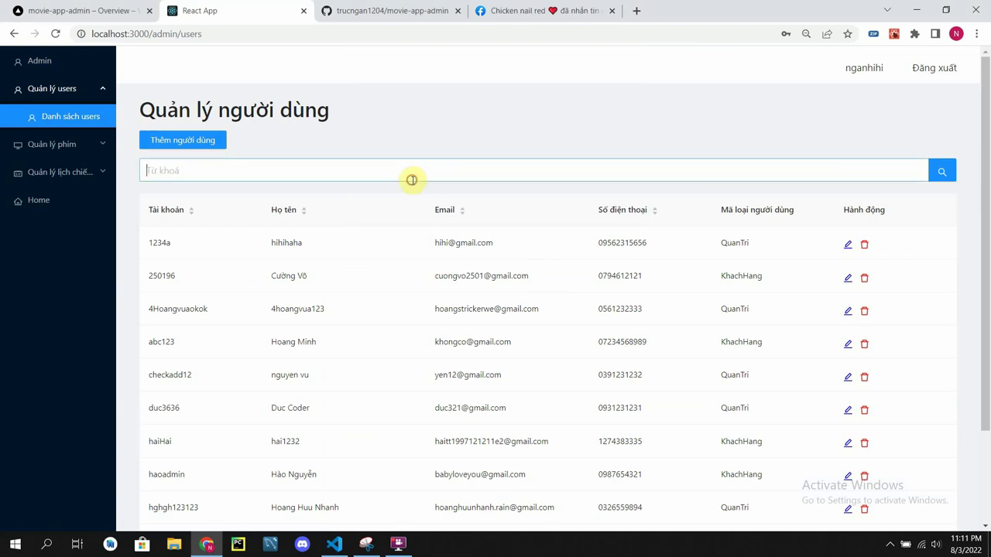
pyautogui.press('Return')
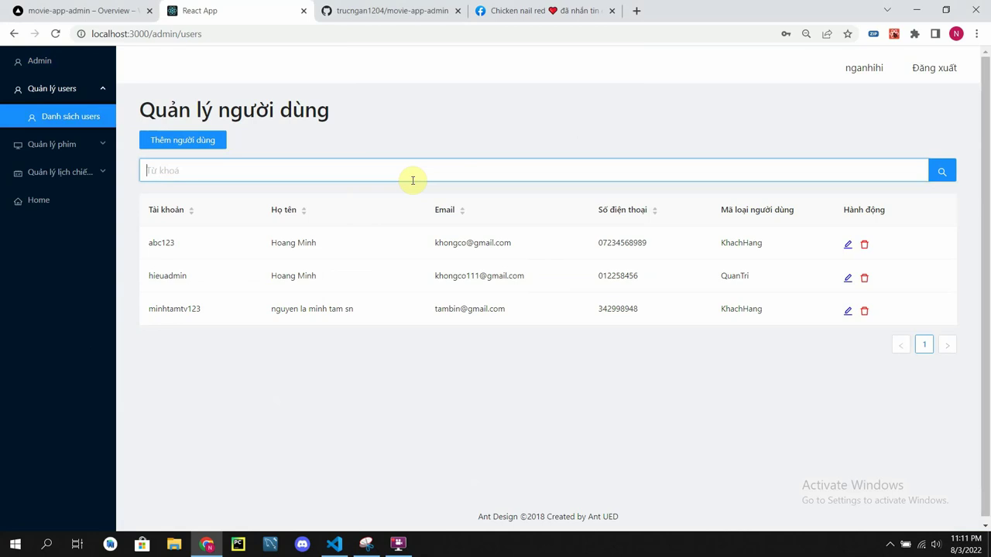
pyautogui.write('ngan')
pyautogui.press('Return')
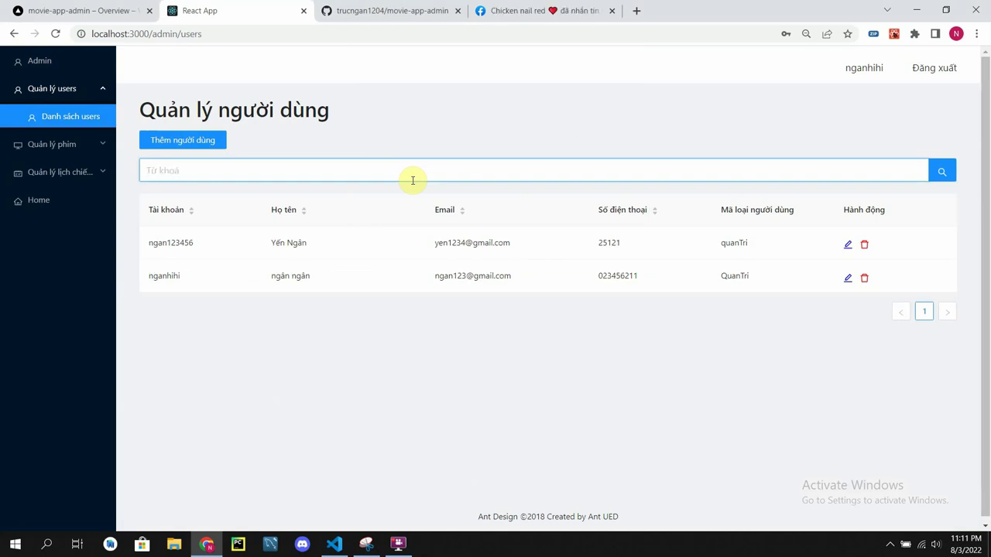
pyautogui.press('Return')
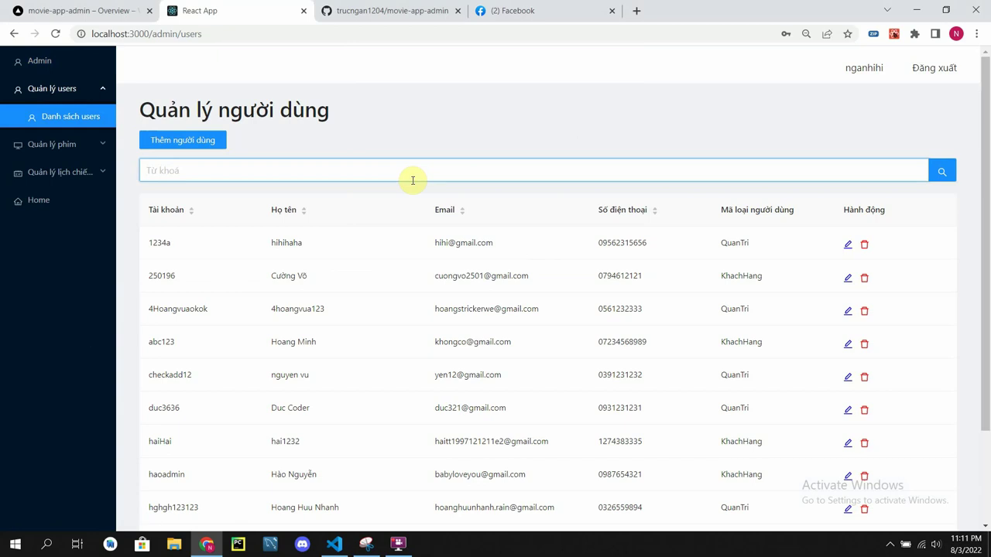
# Step: Begin a new user with an account name, the user's full name and e-mail address
pyautogui.click(183, 140)
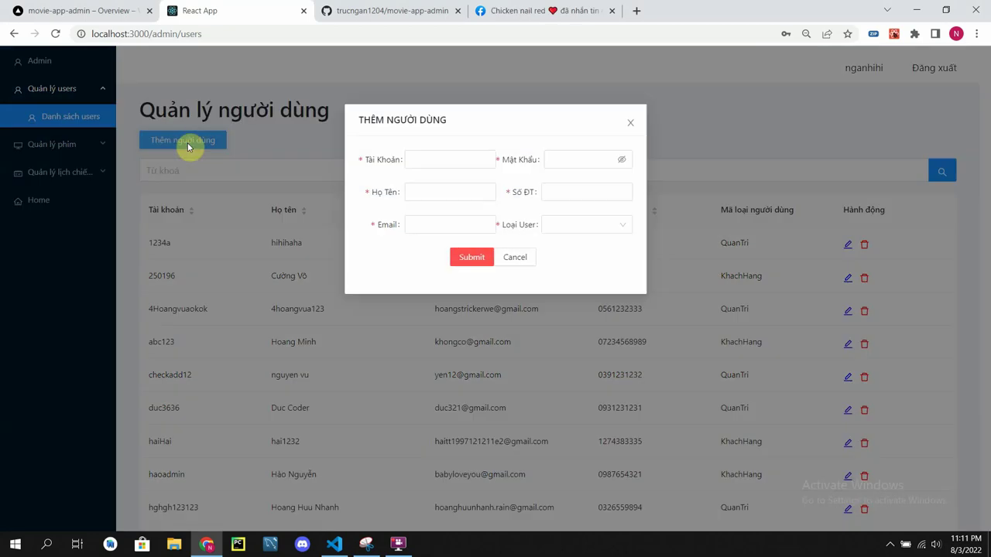
pyautogui.click(431, 151)
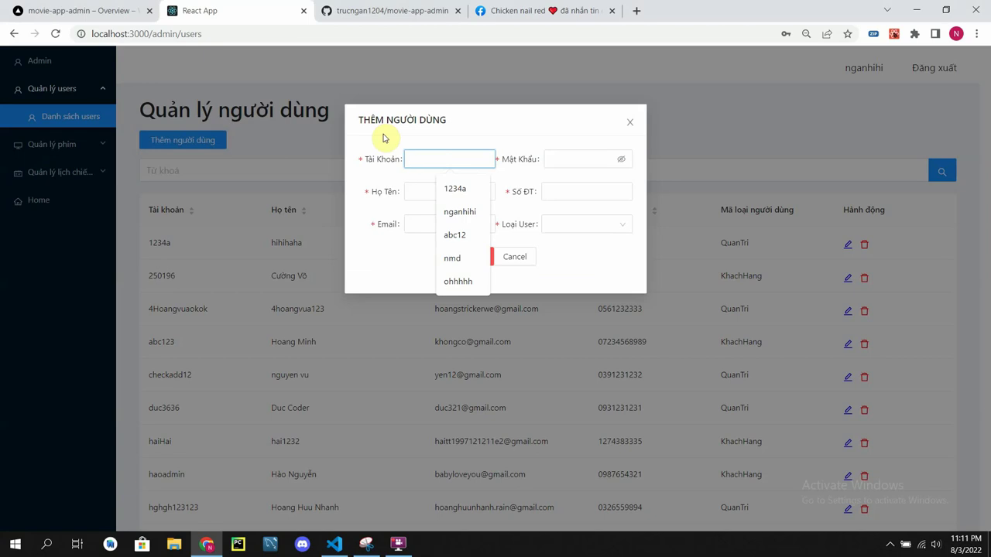
pyautogui.write('chicken')
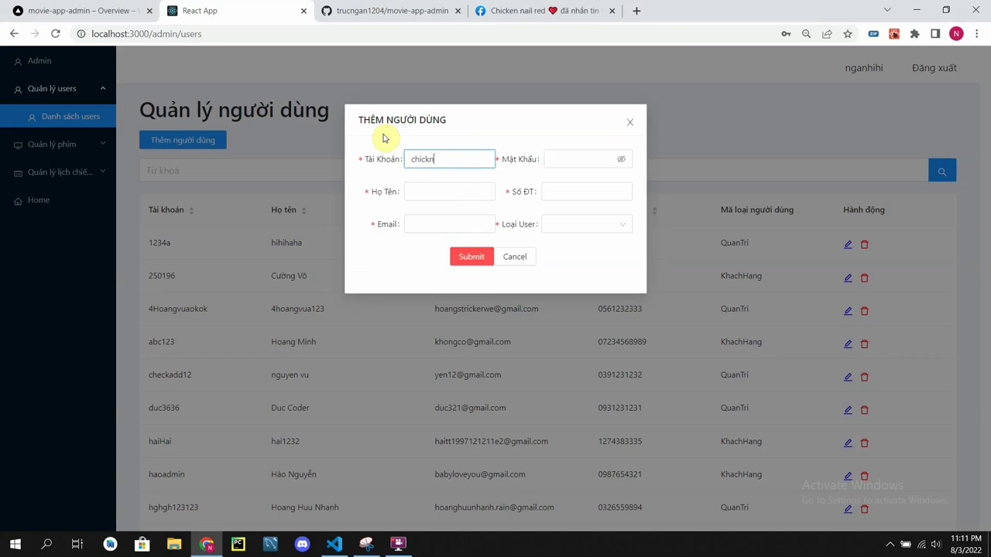
pyautogui.click(440, 186)
pyautogui.write('Trinh ne')
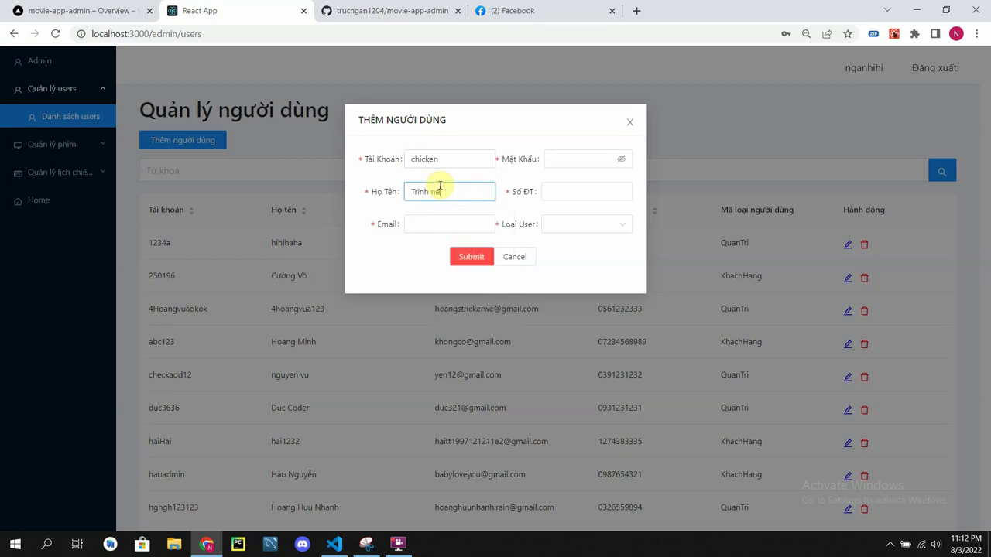
pyautogui.write('ee')
pyautogui.click(445, 222)
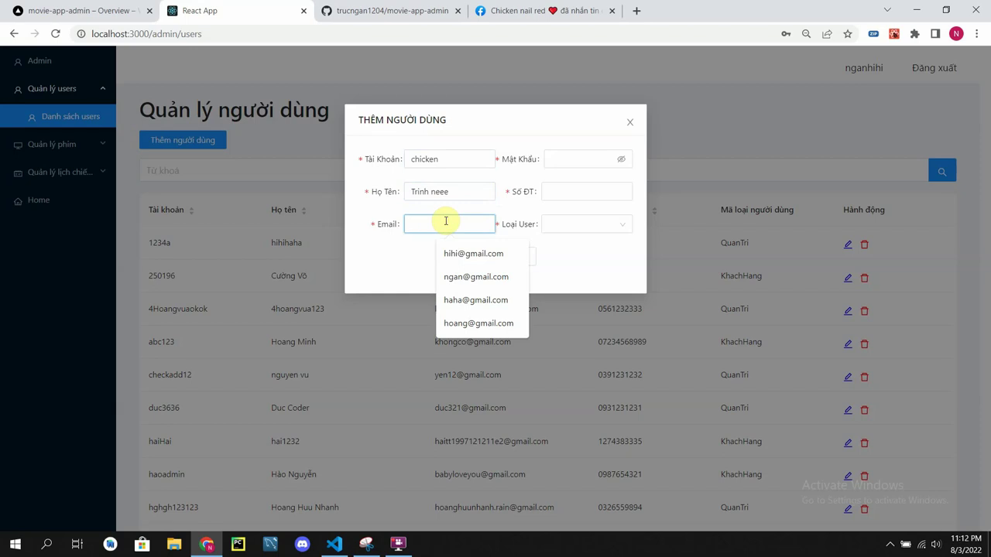
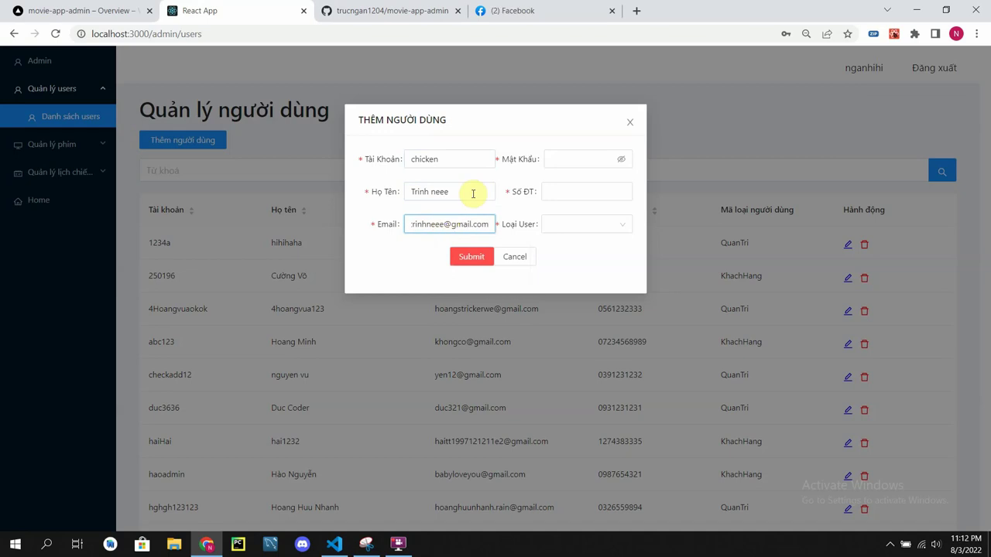
# Step: Enter the account password and phone number, choose Quản Trị as user type, and submit
pyautogui.click(580, 158)
pyautogui.write('12')
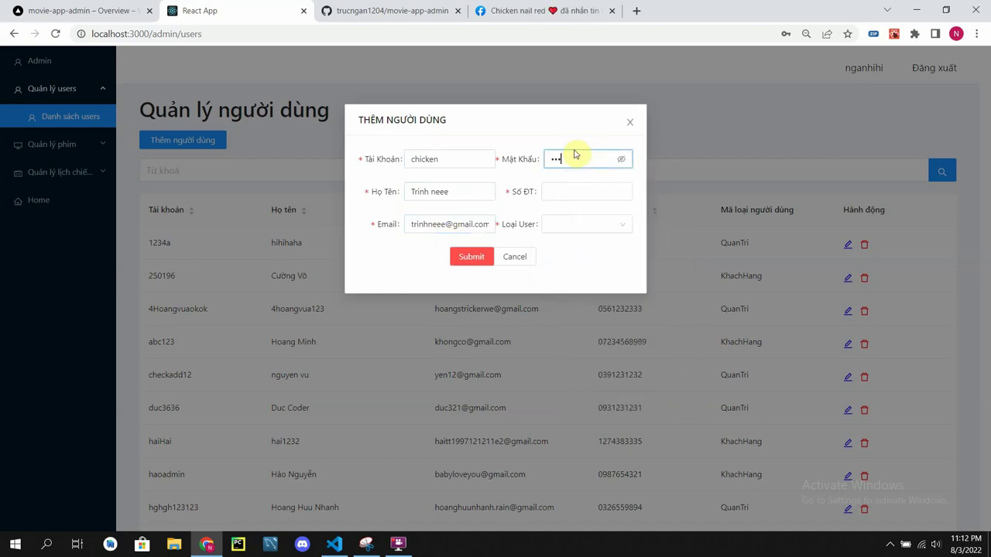
pyautogui.click(582, 192)
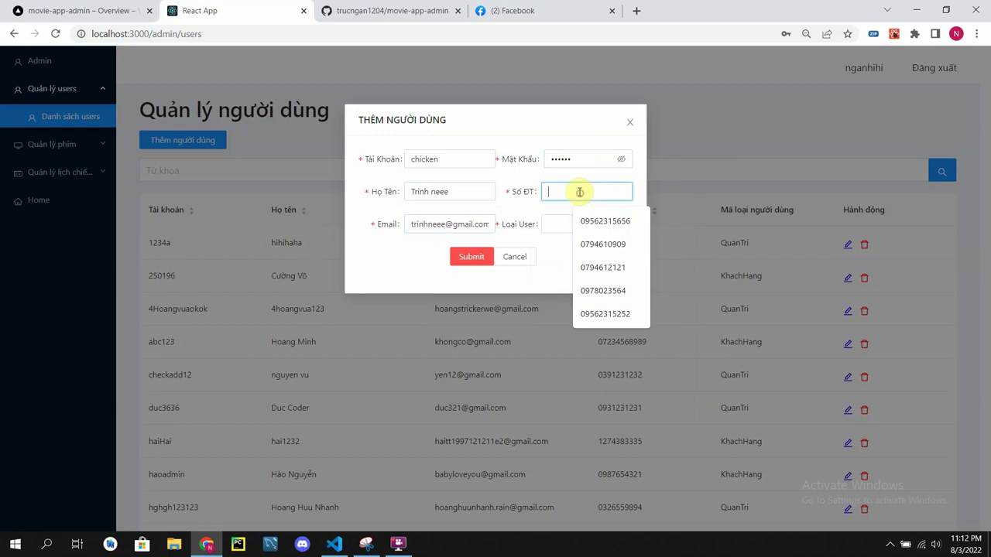
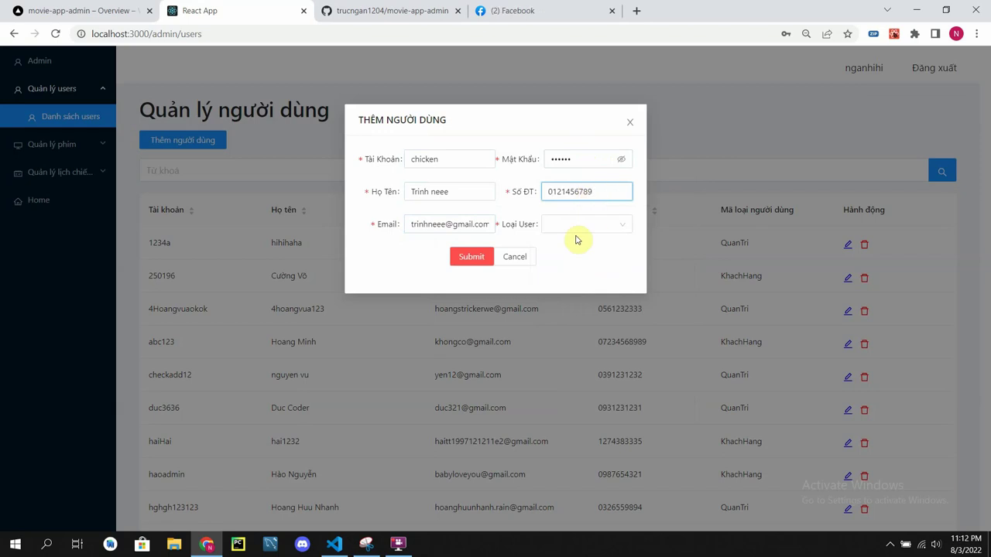
pyautogui.click(580, 226)
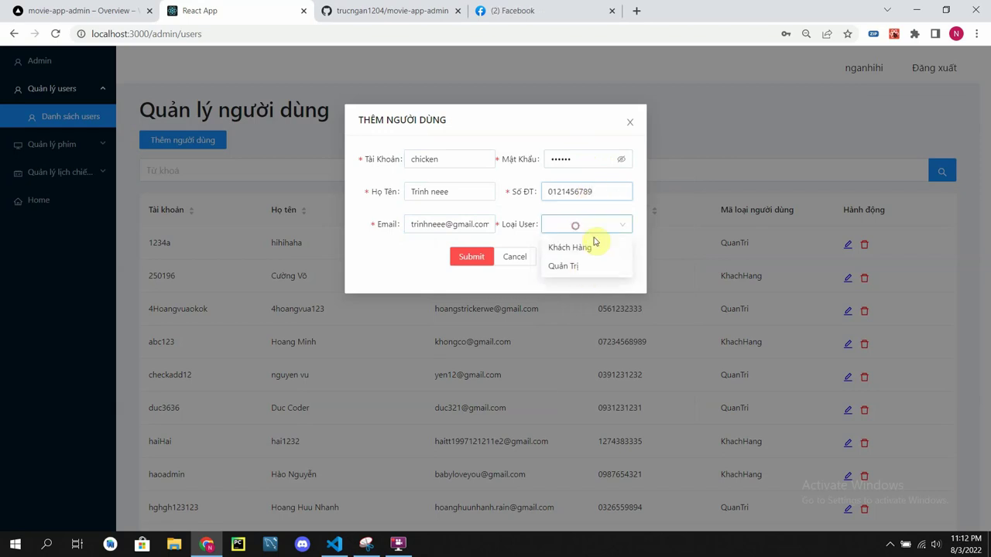
pyautogui.click(586, 266)
pyautogui.click(471, 257)
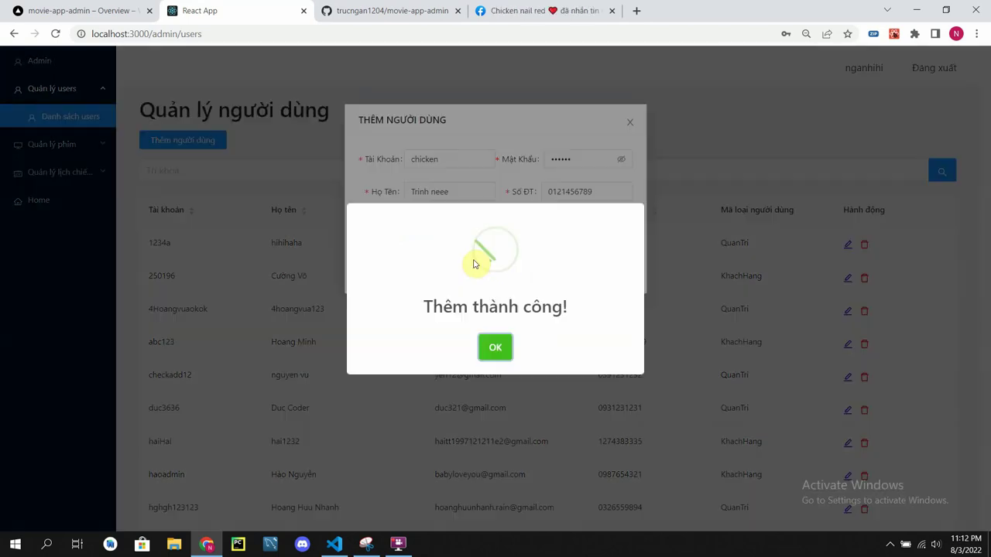
pyautogui.click(490, 354)
pyautogui.click(516, 259)
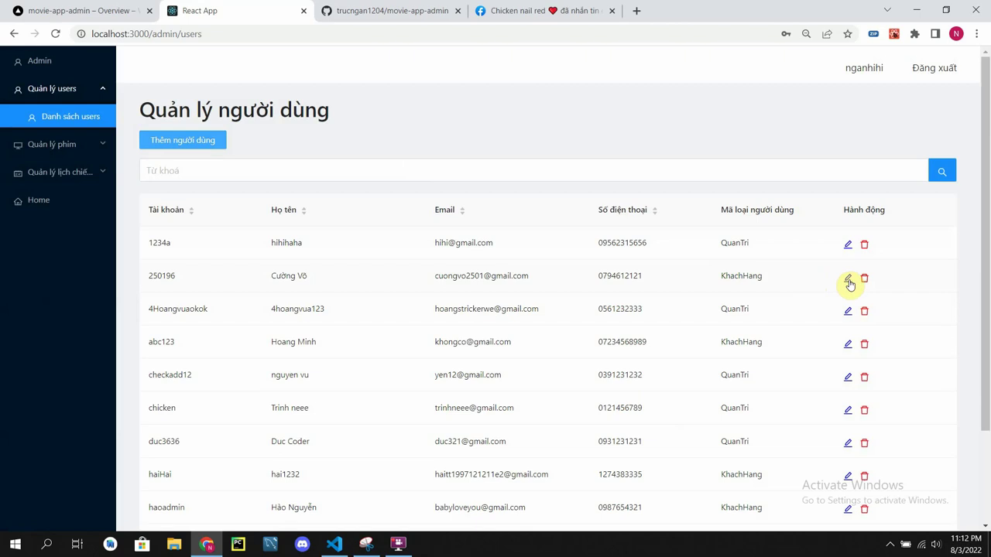
# Step: Change the third user's type to Khách Hàng and update its phone number
pyautogui.click(847, 312)
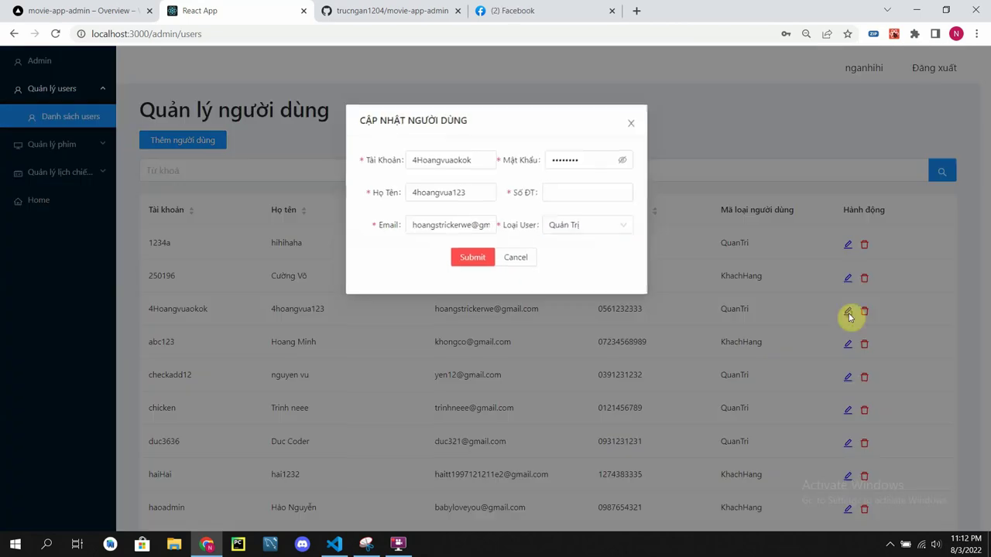
pyautogui.click(603, 232)
pyautogui.click(593, 246)
pyautogui.click(586, 190)
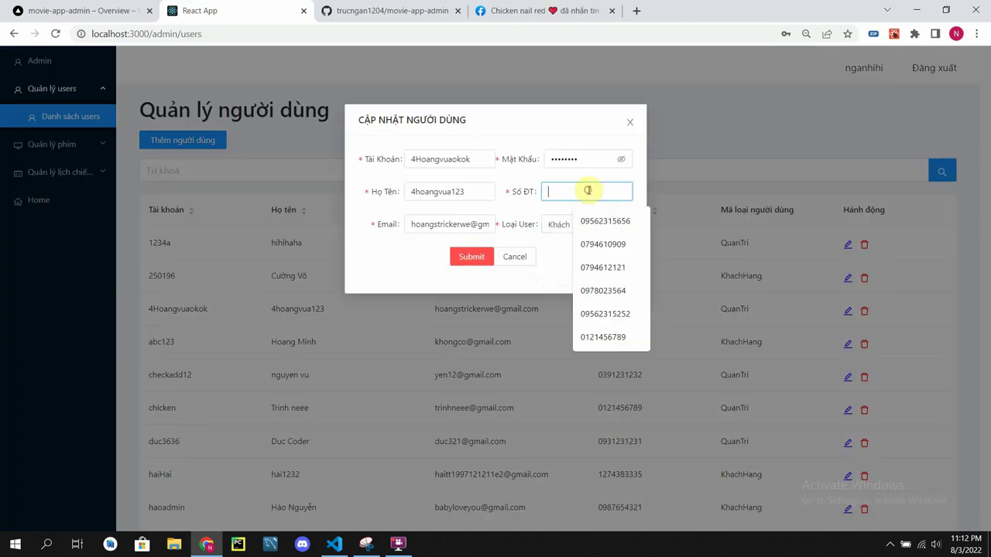
pyautogui.click(600, 267)
pyautogui.press('BackSpace')
pyautogui.write('22')
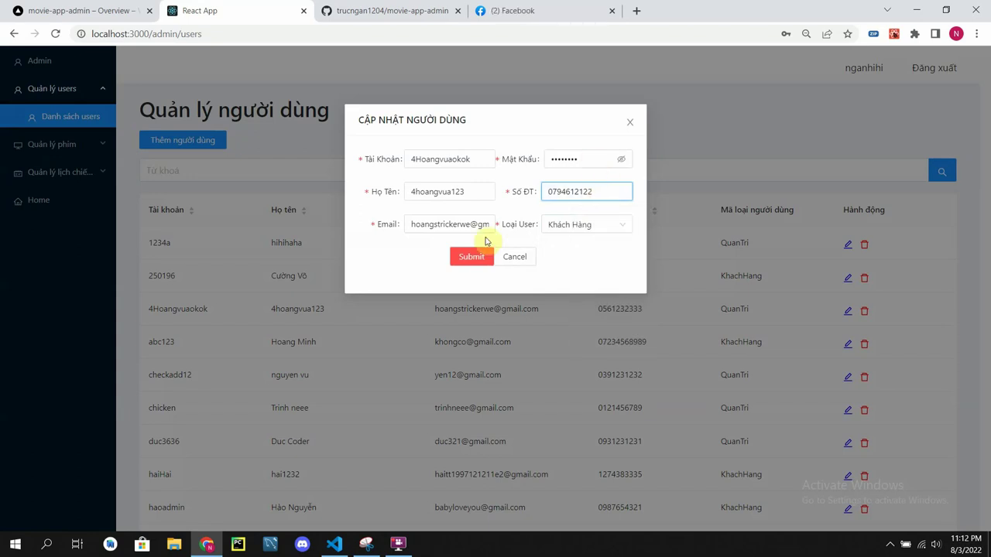
# Step: Save the user changes, acknowledge the confirmation and close the edit form
pyautogui.click(466, 256)
pyautogui.click(500, 356)
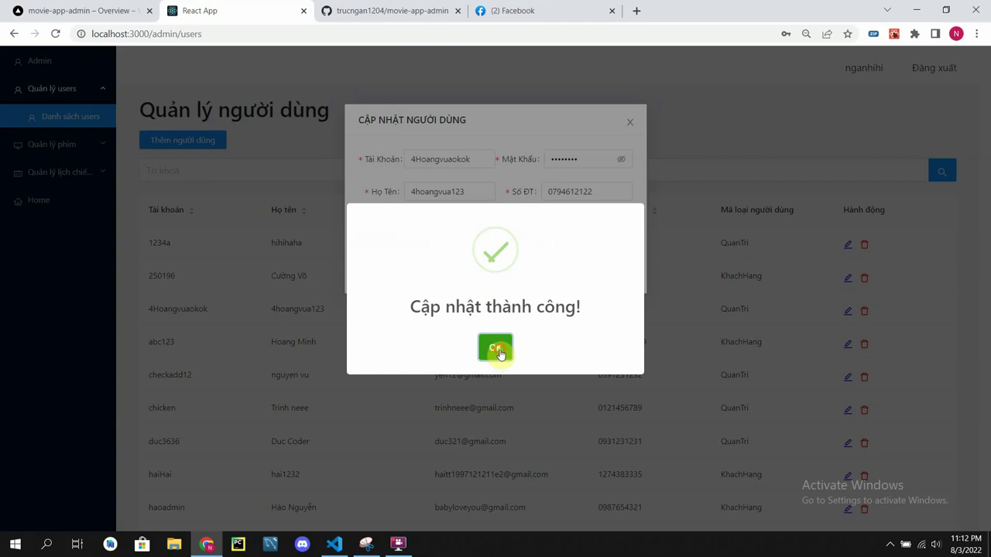
pyautogui.click(500, 356)
pyautogui.click(629, 118)
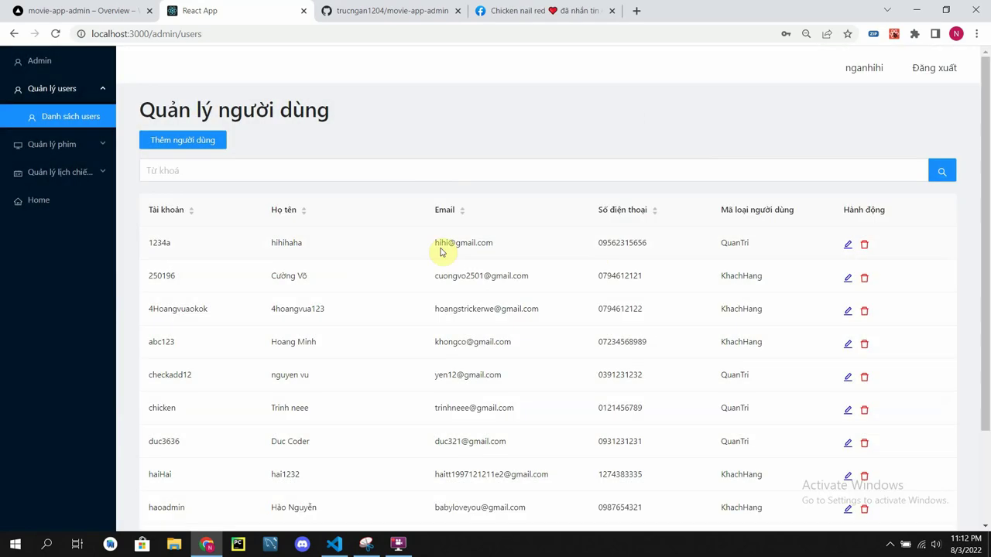
# Step: Delete the top user from the list and expand the film management section
pyautogui.click(863, 246)
pyautogui.click(562, 105)
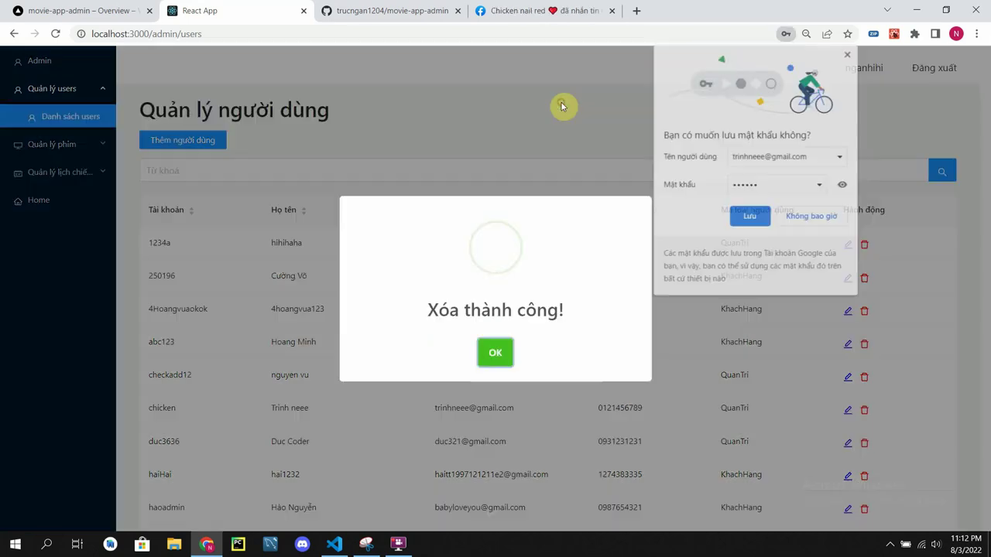
pyautogui.click(809, 219)
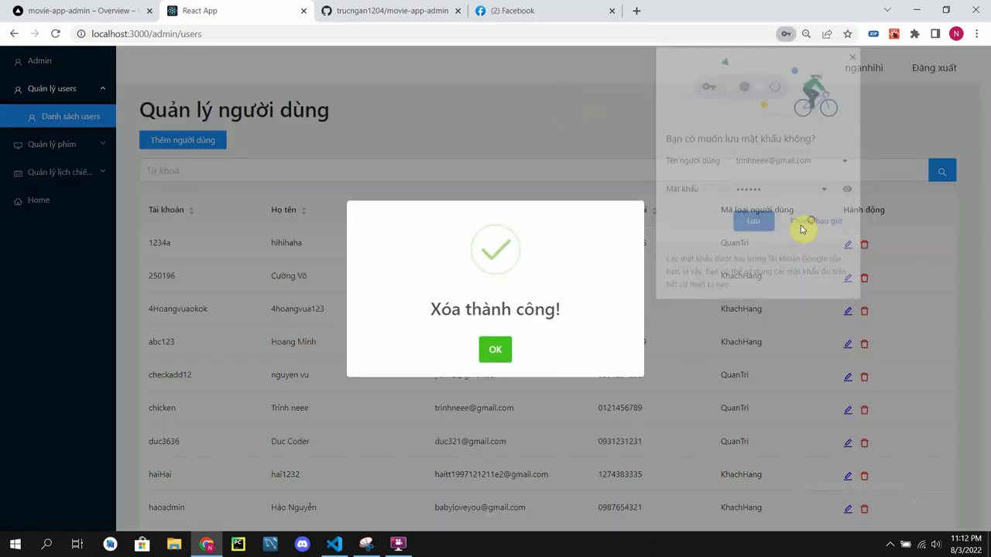
pyautogui.click(494, 349)
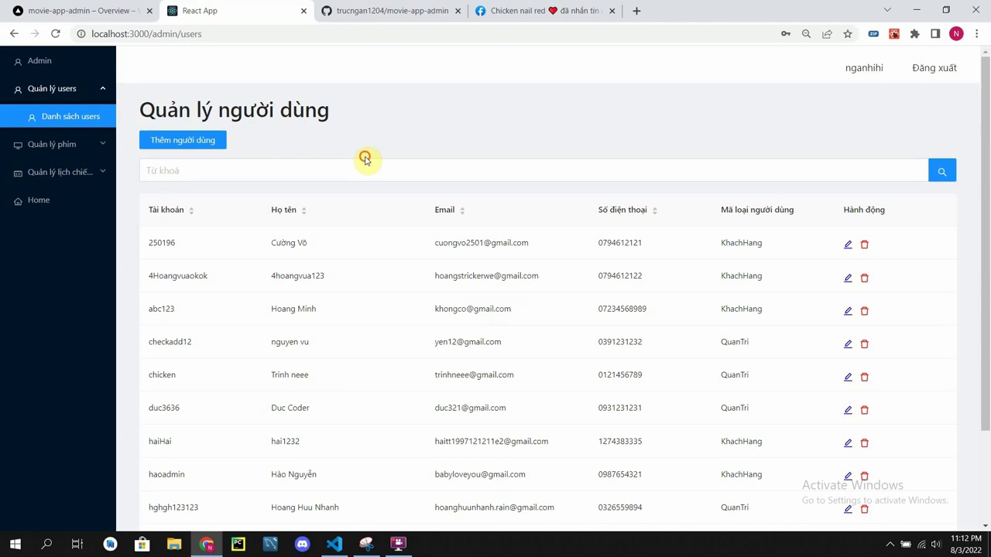
pyautogui.click(96, 143)
# Step: Open the film list, filter it by 'one', then clear the search
pyautogui.click(88, 173)
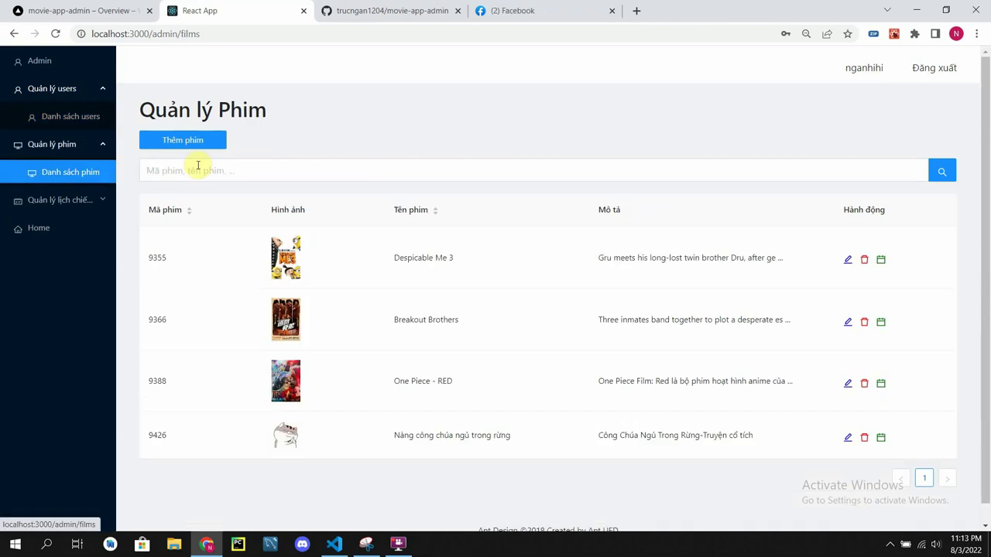
pyautogui.click(284, 173)
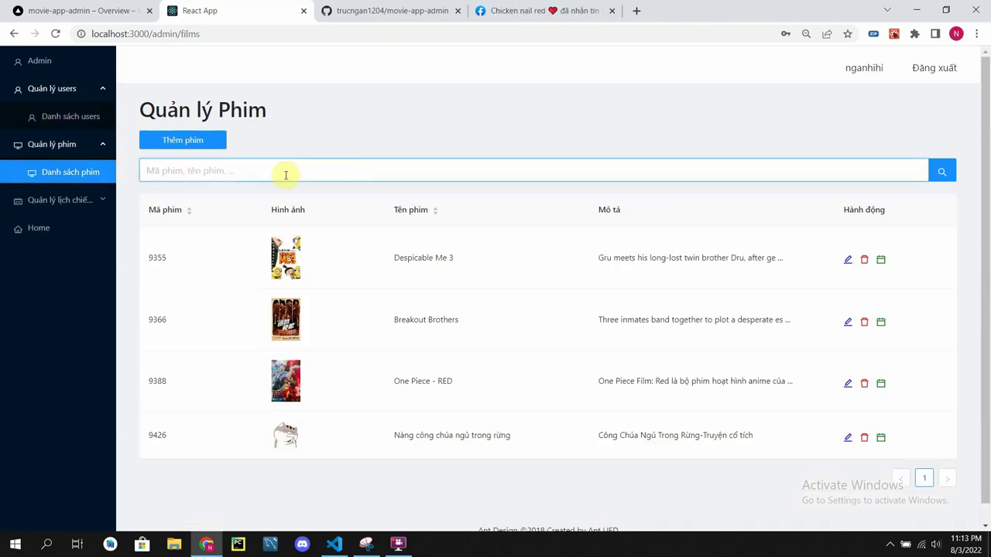
pyautogui.write('one')
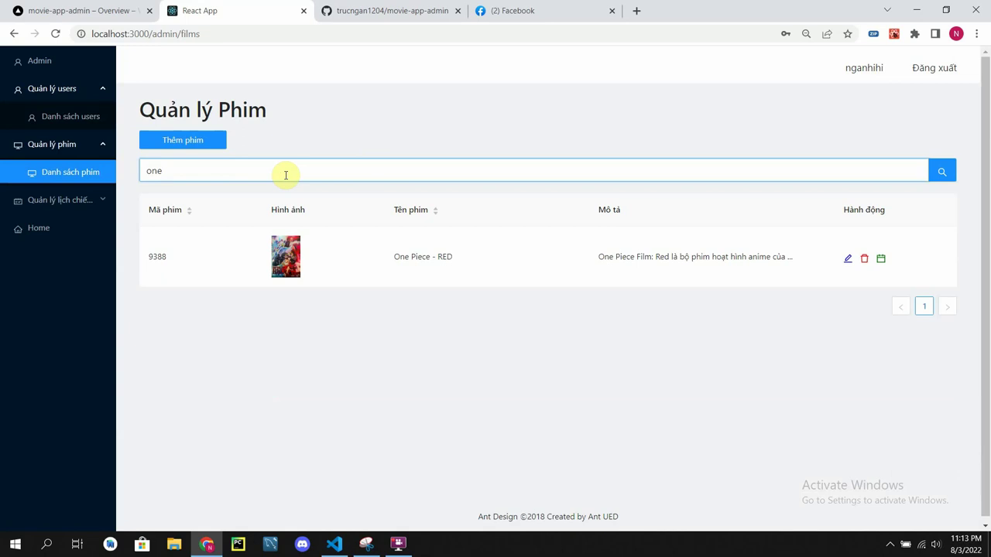
pyautogui.press('BackSpace')
pyautogui.press('BackSpace')
pyautogui.press('BackSpace')
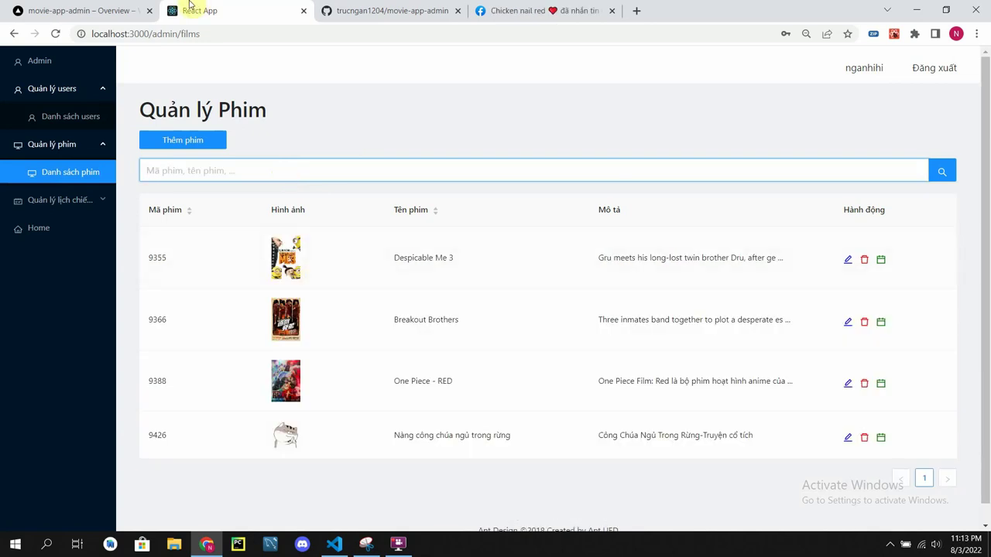
# Step: Start a new film named 'KONGG 2', leaving the Trailer field empty
pyautogui.click(193, 139)
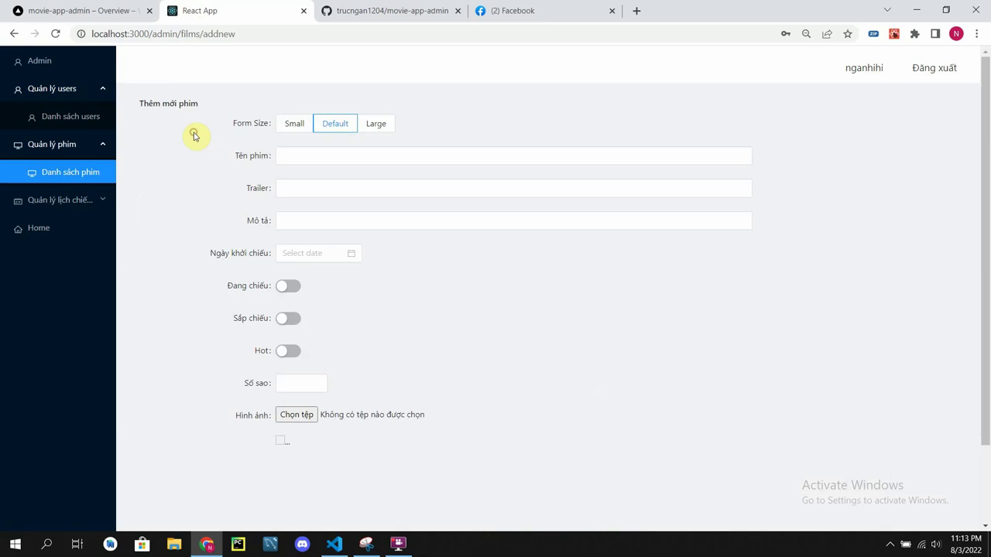
pyautogui.click(340, 158)
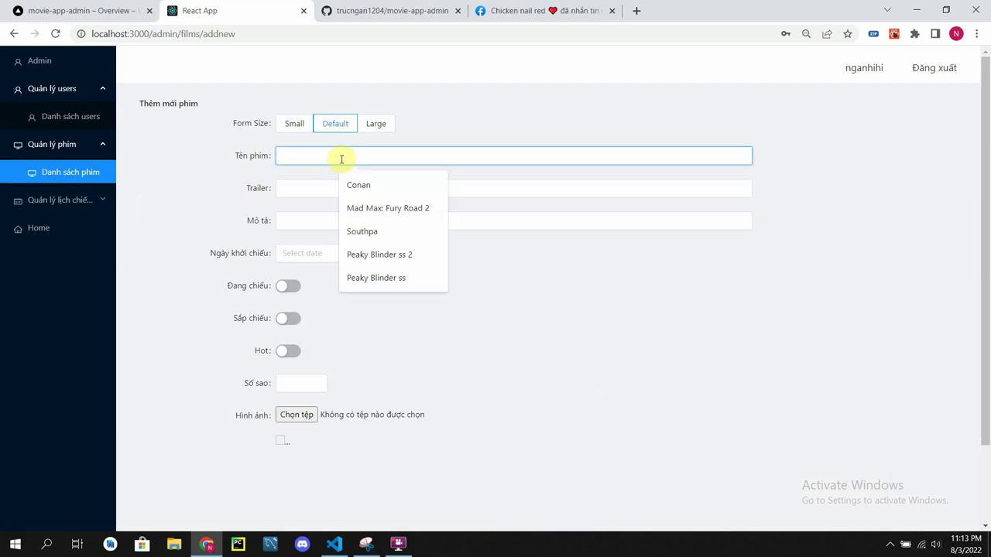
pyautogui.write('KONGG 2')
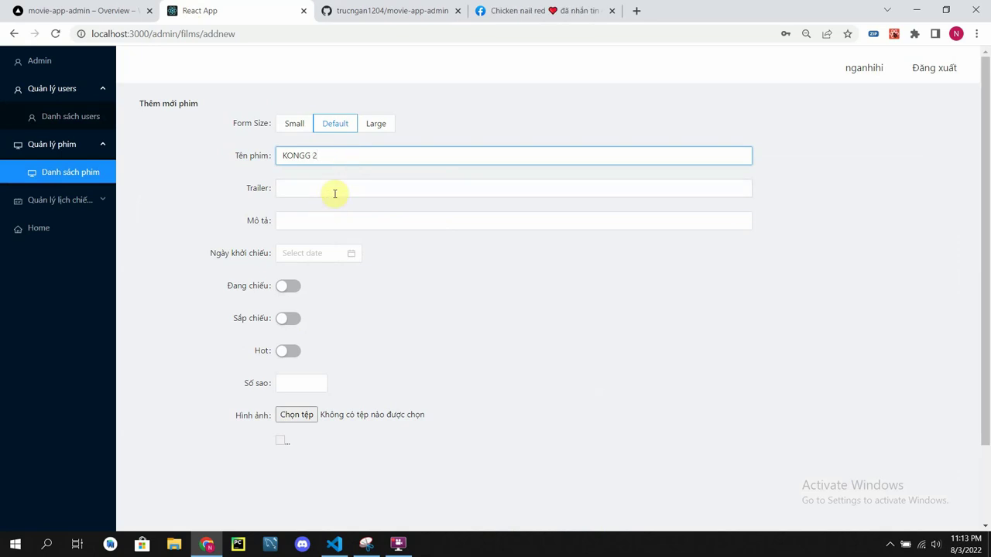
pyautogui.click(334, 193)
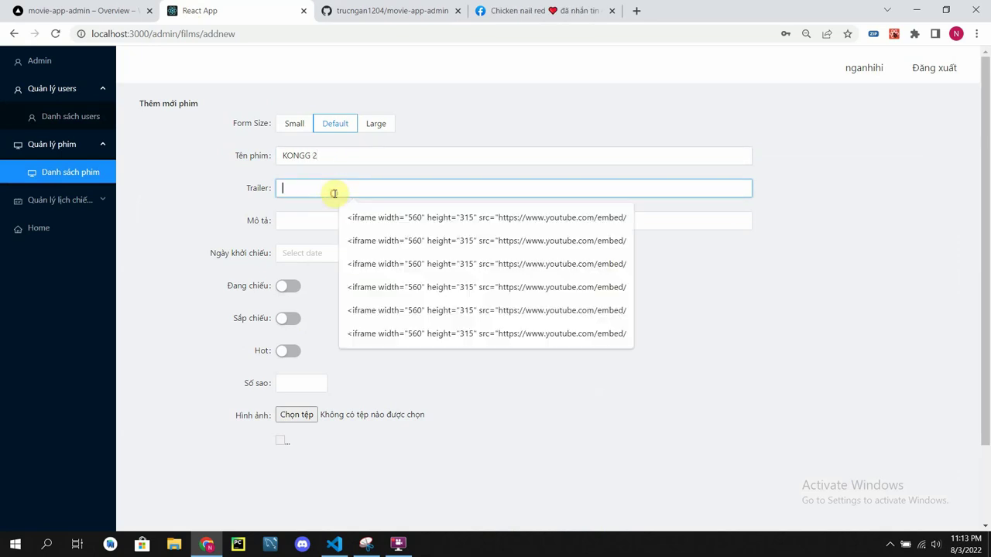
pyautogui.press('Escape')
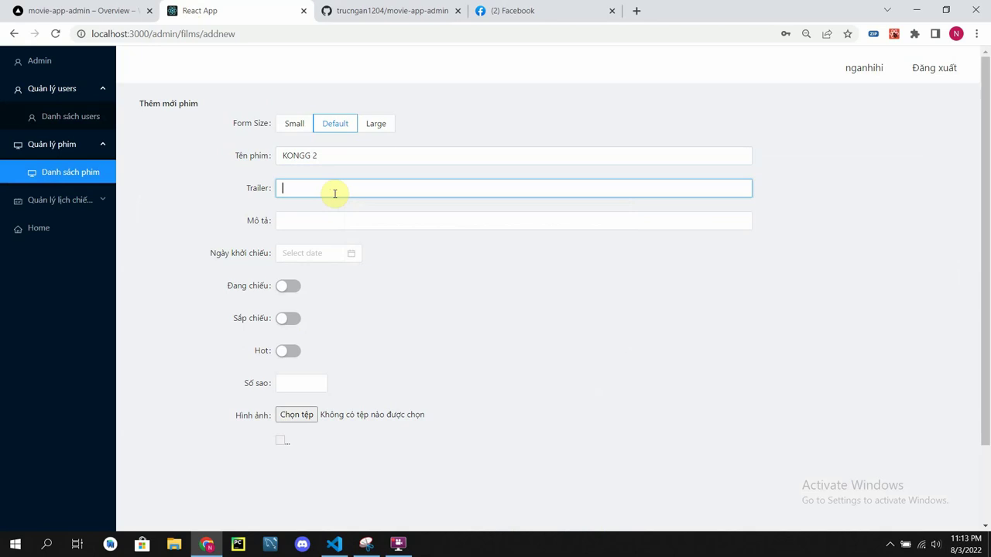
# Step: Open YouTube in a new tab and search for 'KONG'
pyautogui.click(639, 11)
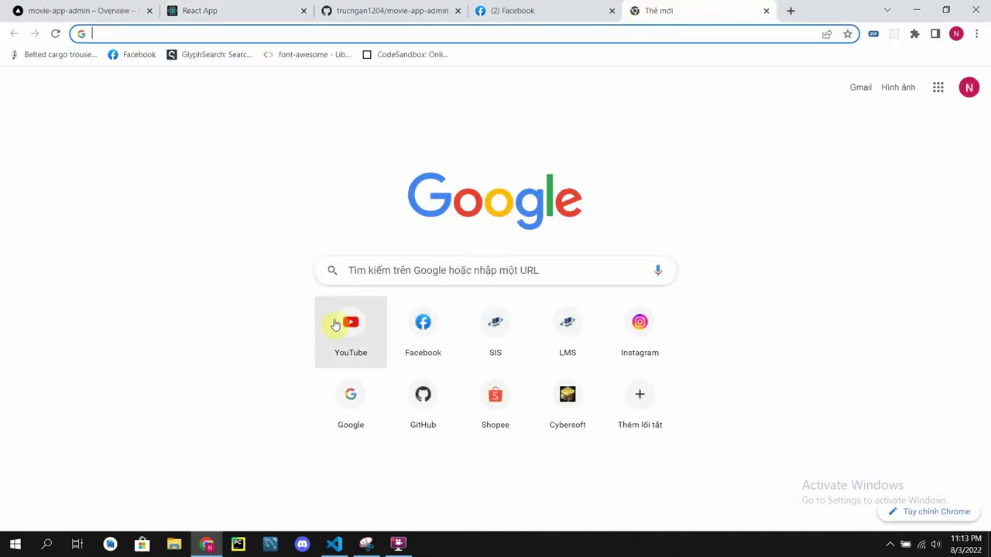
pyautogui.click(335, 324)
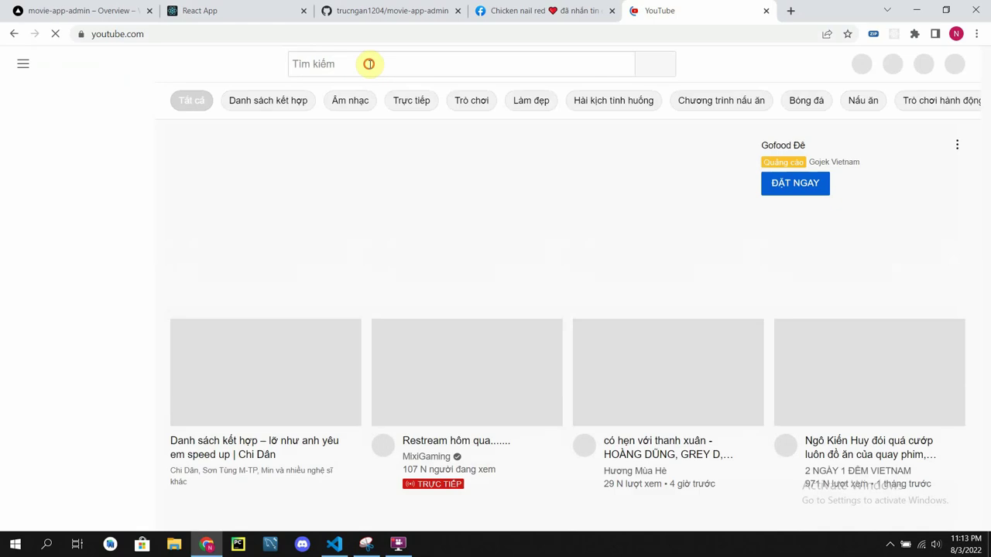
pyautogui.click(369, 63)
pyautogui.write('KONG')
pyautogui.press('Return')
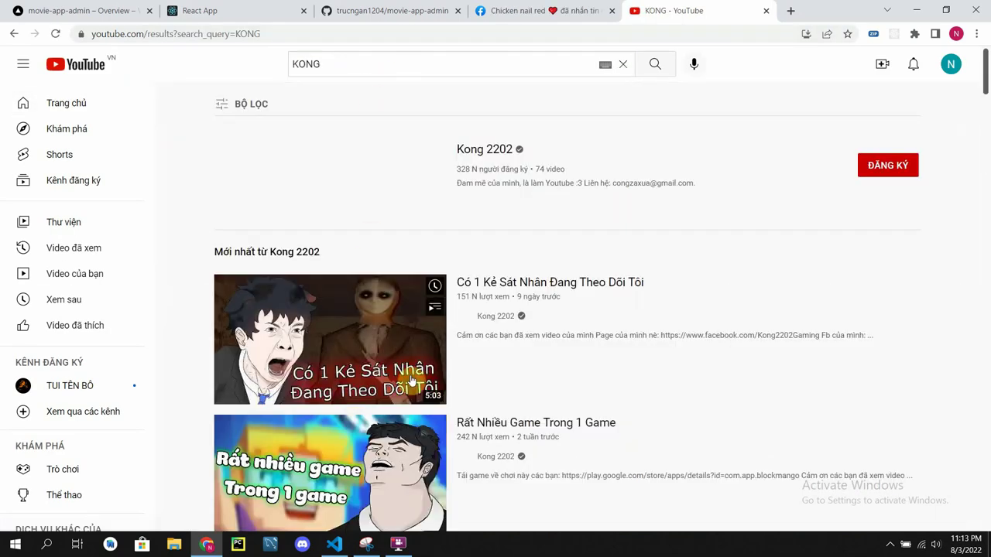
pyautogui.scroll(-12, 410, 420)
pyautogui.scroll(9, 431, 218)
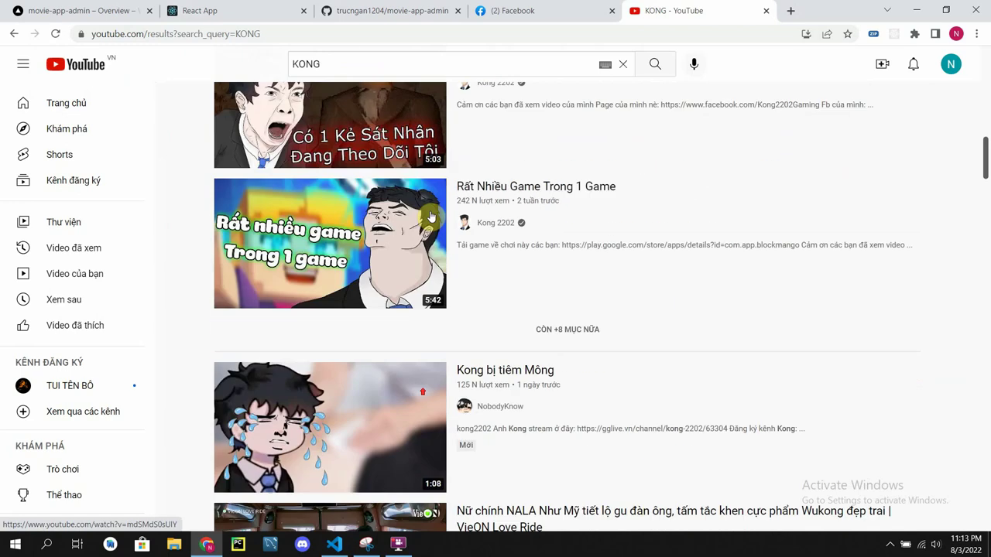
pyautogui.scroll(3, 431, 217)
# Step: Search 'trailer kong', open the Kong: Skull Island trailer, copy its URL and pause it
pyautogui.click(361, 67)
pyautogui.doubleClick(346, 66)
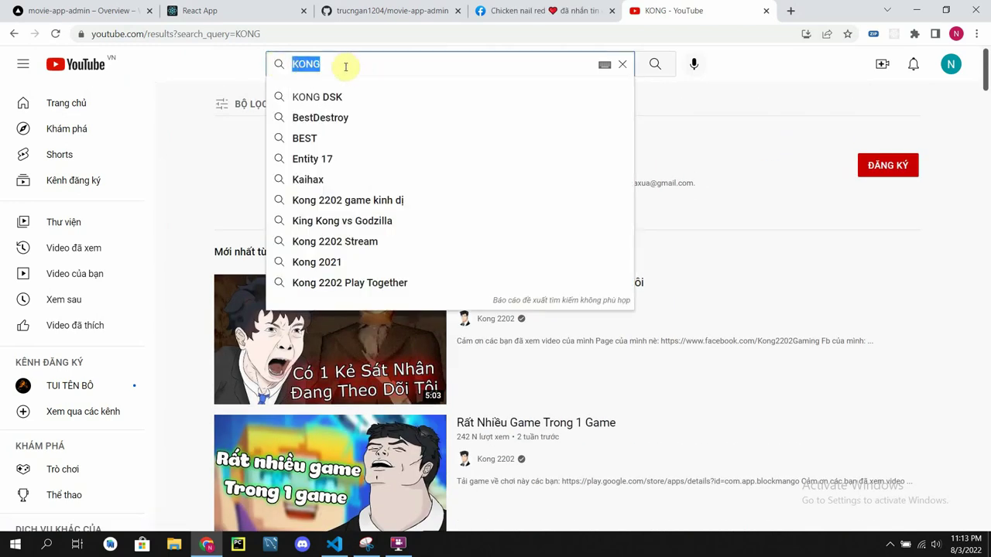
pyautogui.press('BackSpace')
pyautogui.write('traile')
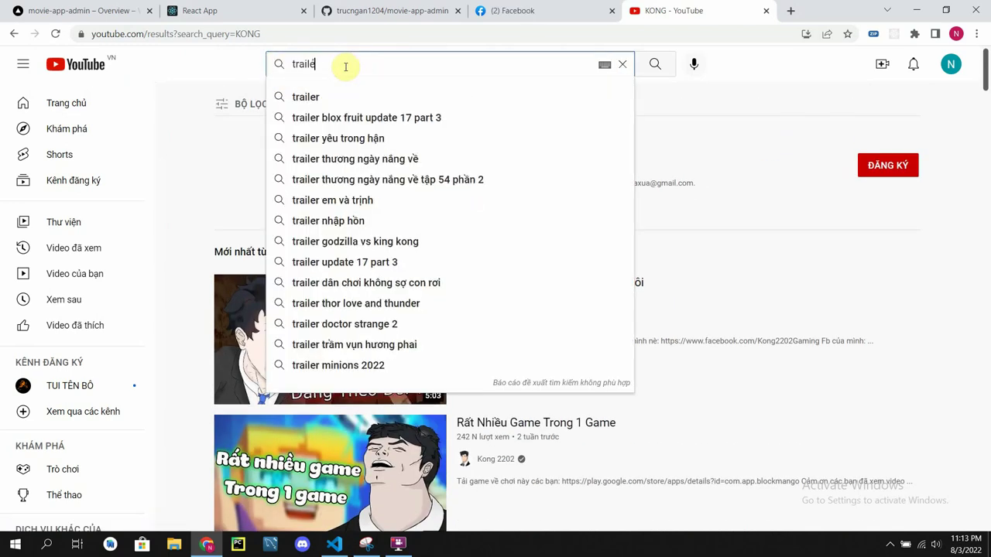
pyautogui.write('r kong')
pyautogui.press('Return')
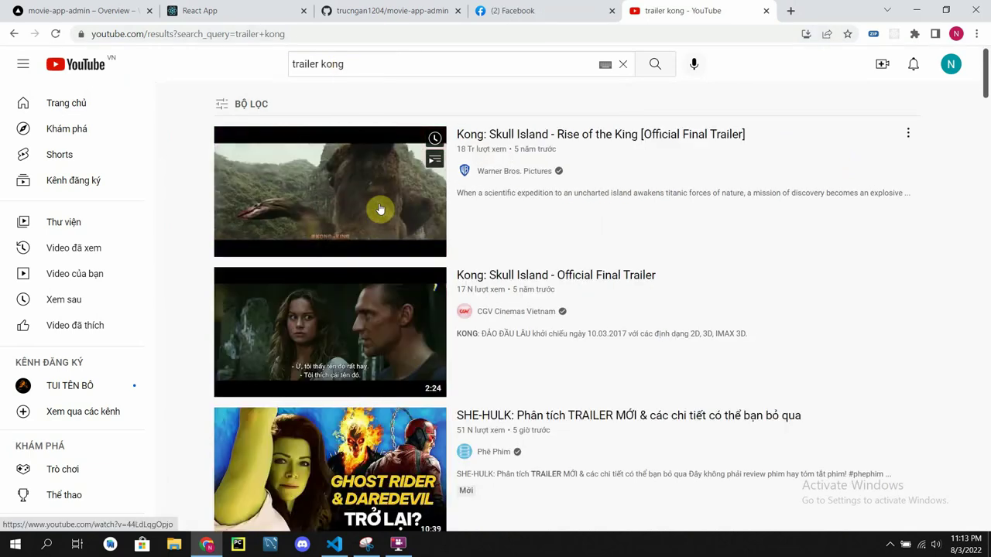
pyautogui.click(380, 209)
pyautogui.click(286, 35)
pyautogui.hotkey('ctrl', 'c')
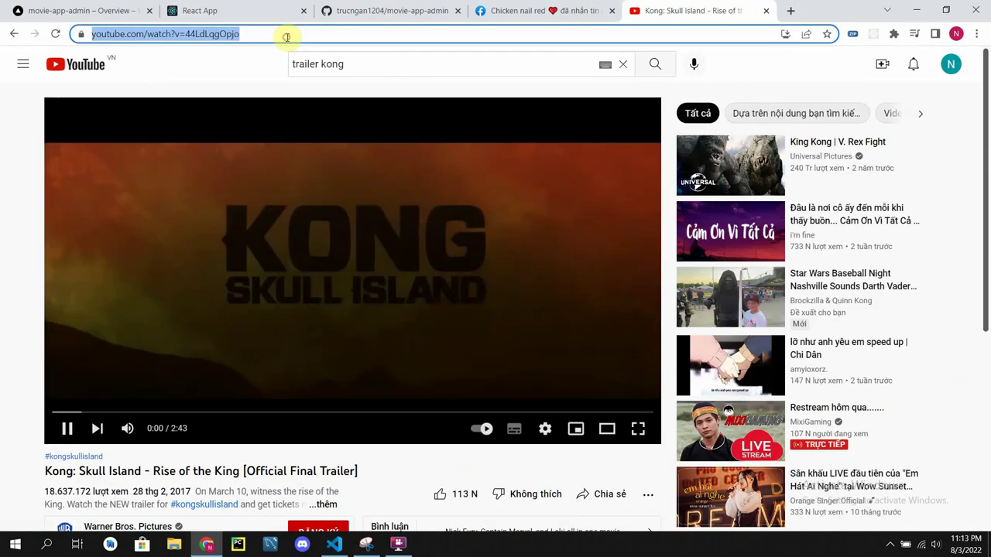
pyautogui.click(375, 157)
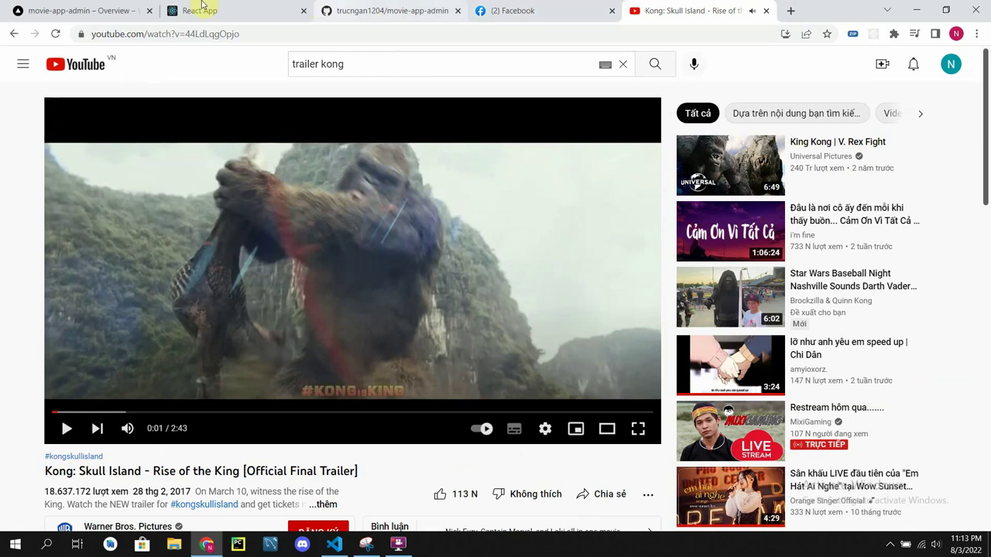
pyautogui.click(193, 10)
# Step: Paste the trailer link, add a description, set release date 05/08/2022, mark Sắp chiếu and Hot
pyautogui.hotkey('ctrl', 'v')
pyautogui.click(338, 220)
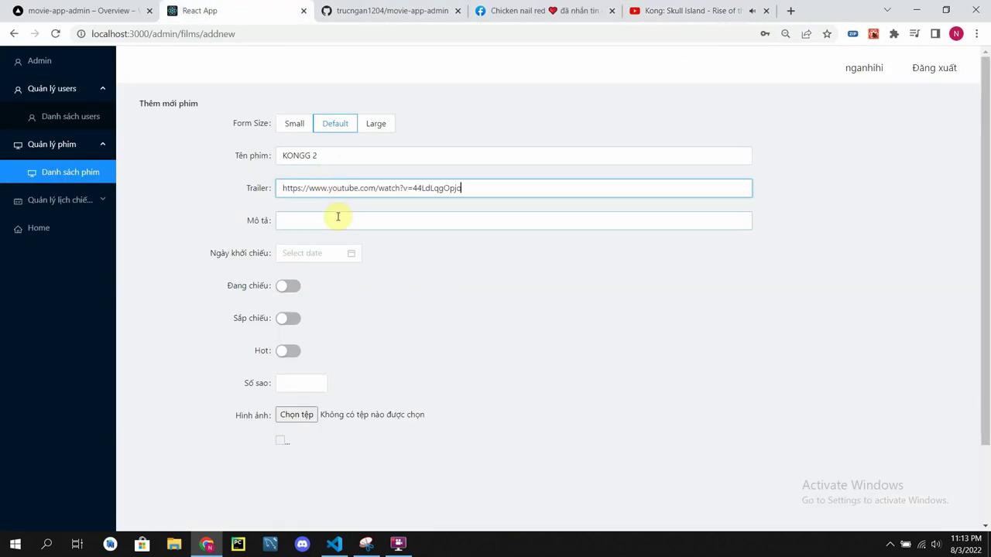
pyautogui.click(369, 249)
pyautogui.click(308, 254)
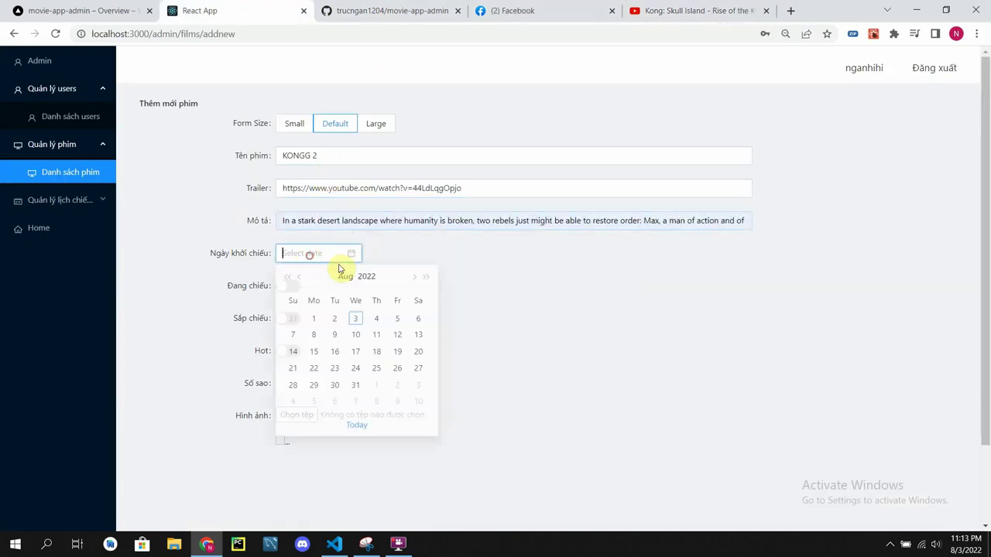
pyautogui.click(397, 321)
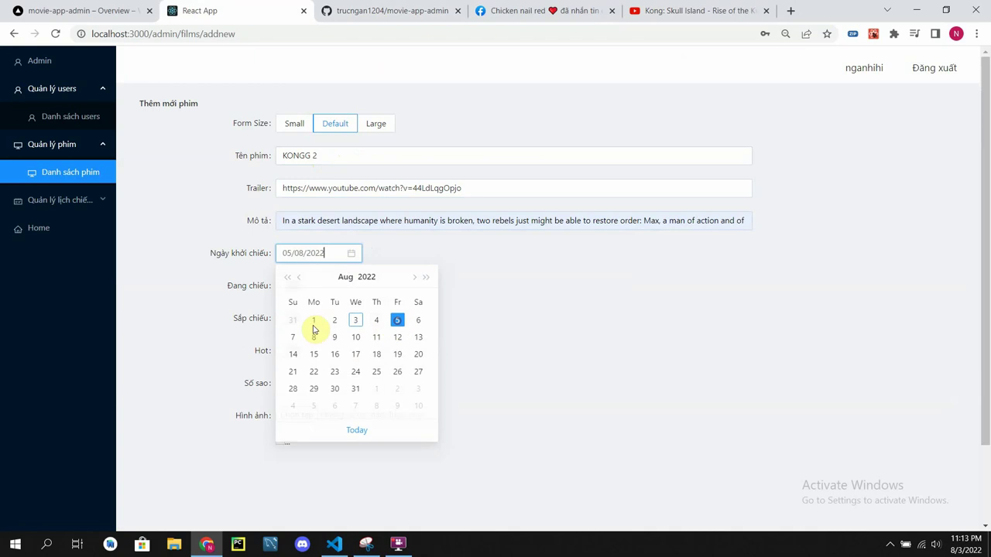
pyautogui.click(281, 322)
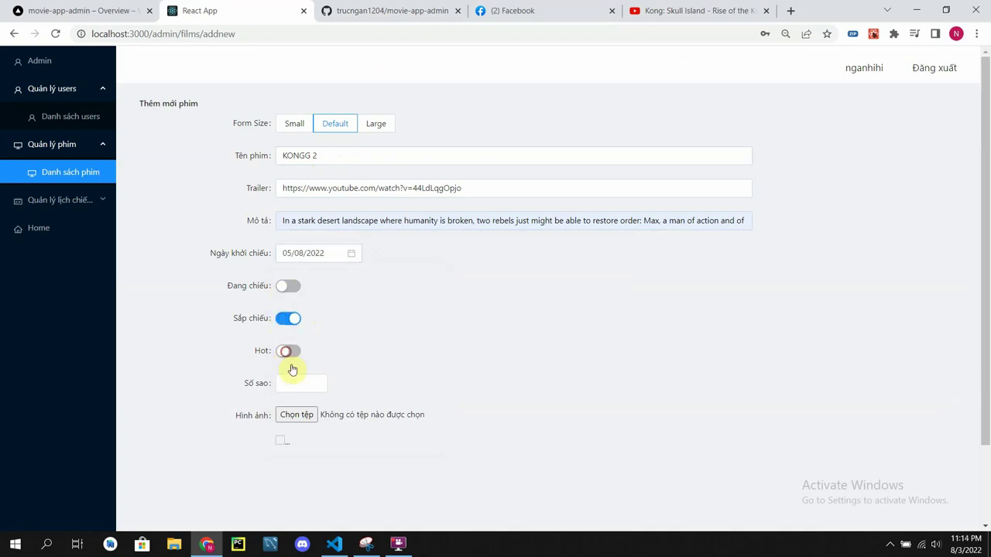
pyautogui.click(298, 385)
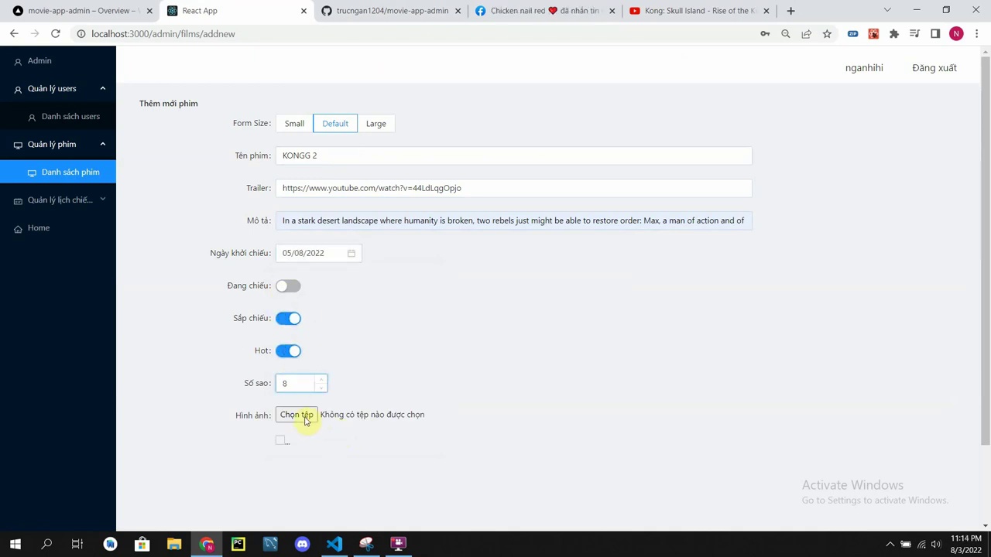
# Step: Attach the Kong poster image as the film's picture
pyautogui.click(306, 417)
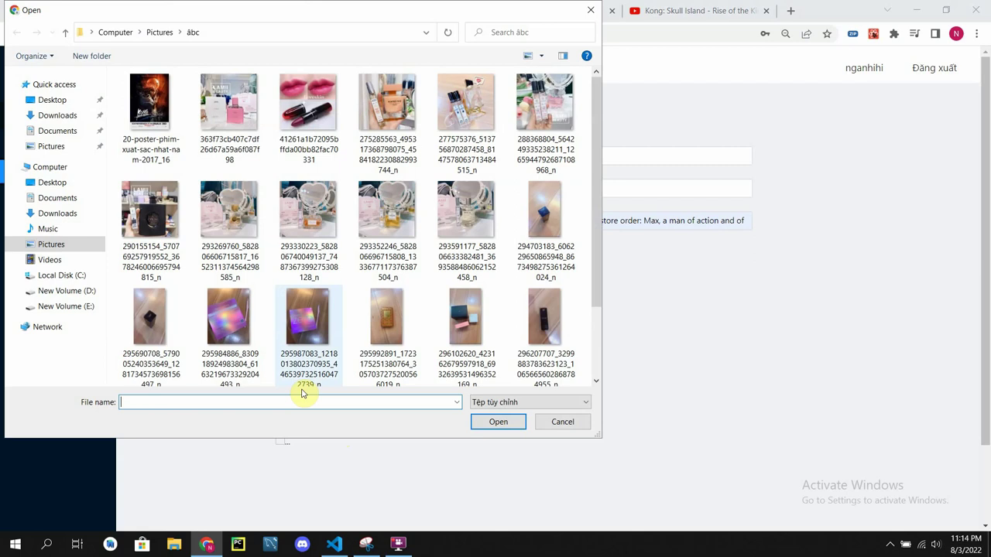
pyautogui.click(147, 116)
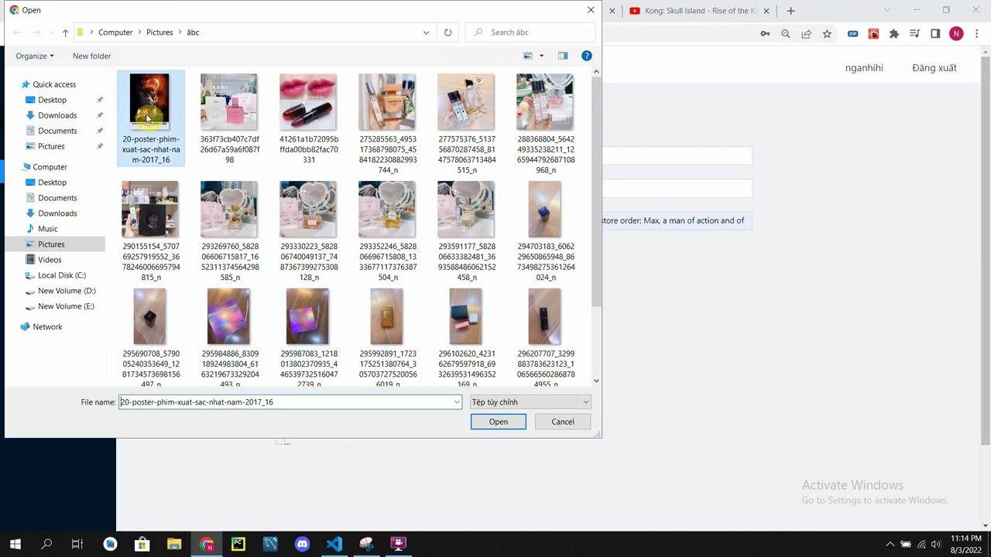
pyautogui.click(515, 422)
pyautogui.scroll(-2, 479, 394)
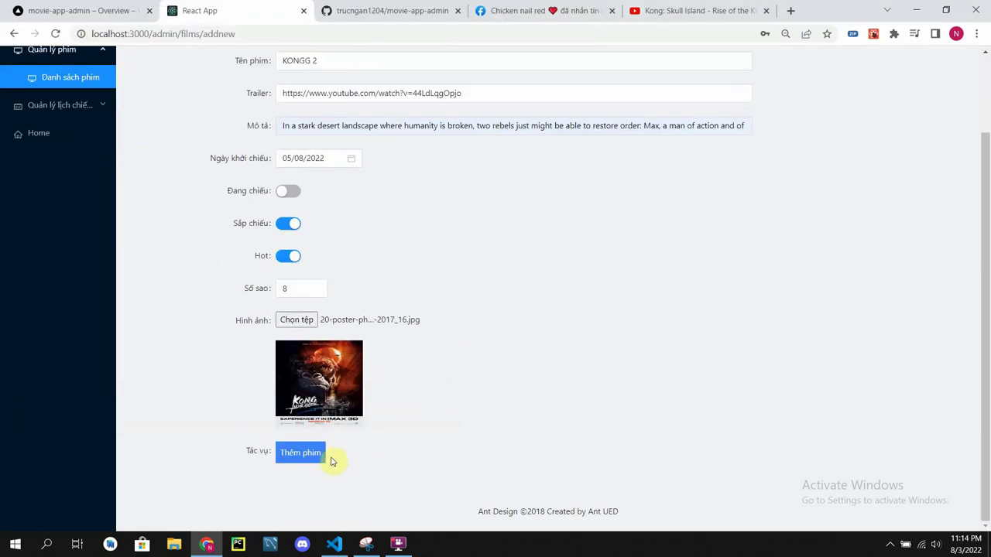
# Step: Save KONGG 2 and check it appears as film 9441 in the film list
pyautogui.click(309, 456)
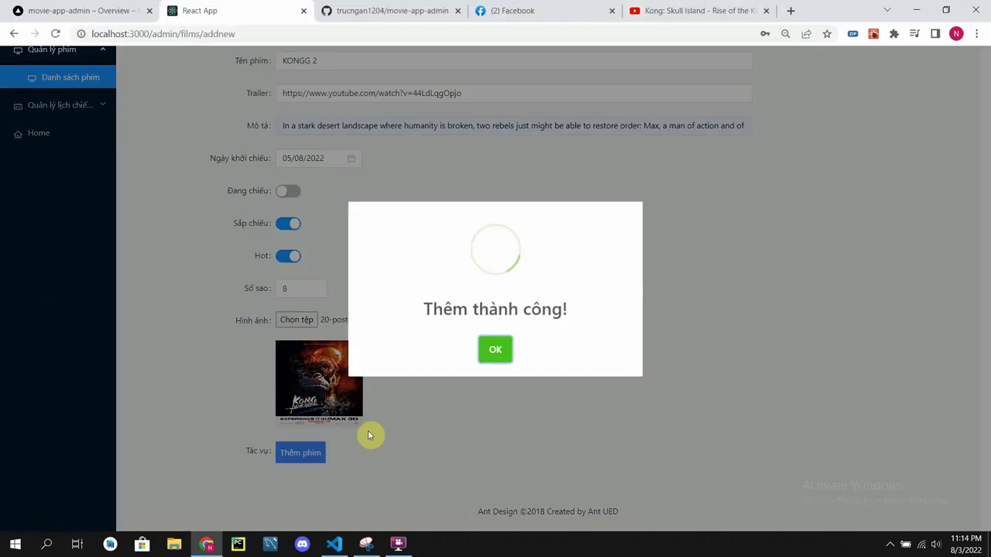
pyautogui.click(496, 350)
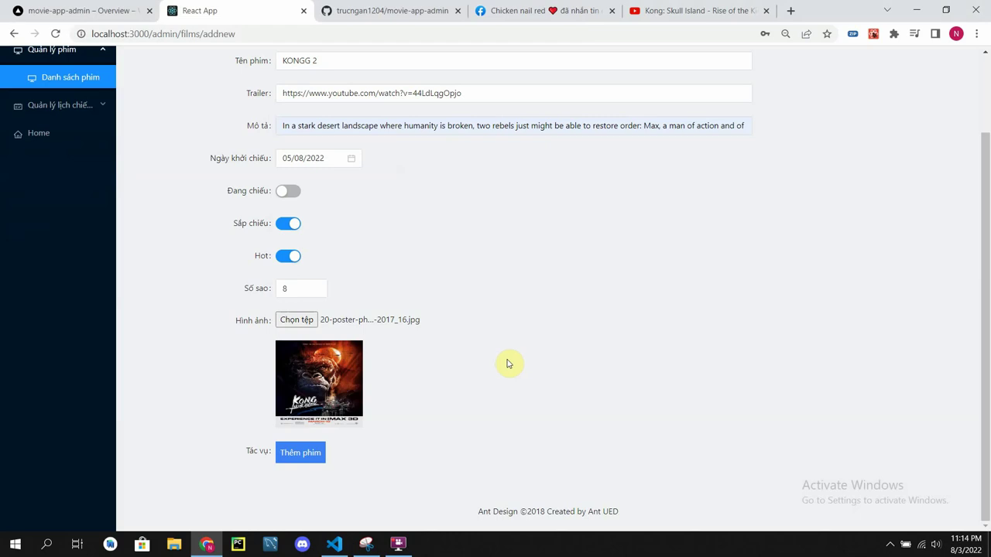
pyautogui.click(64, 79)
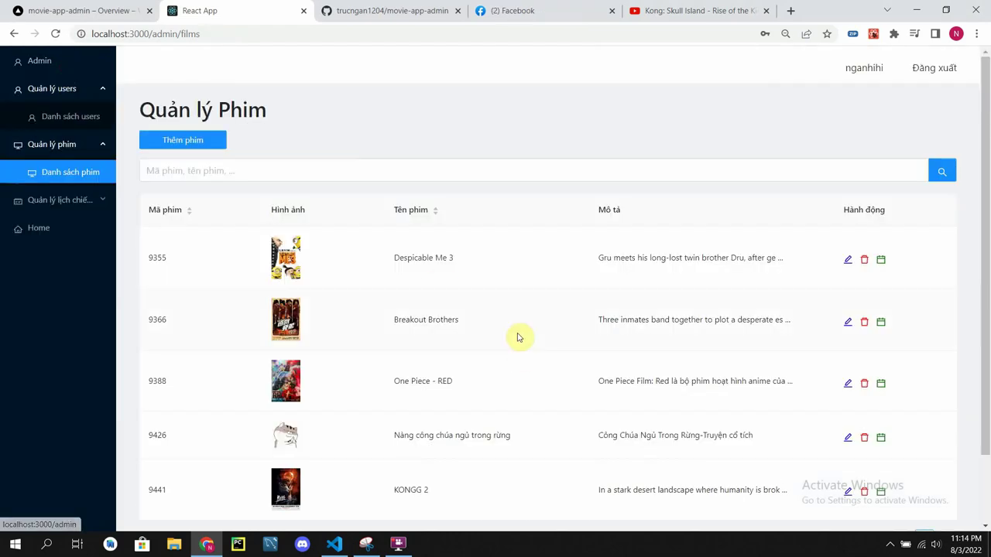
pyautogui.scroll(-1, 480, 334)
pyautogui.scroll(1, 449, 337)
pyautogui.scroll(-1, 418, 485)
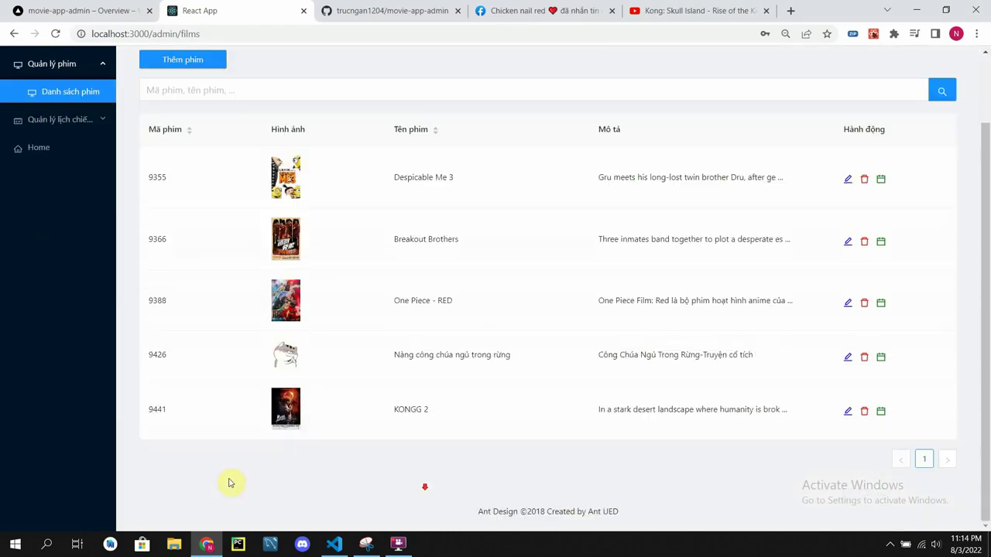
pyautogui.scroll(1, 839, 294)
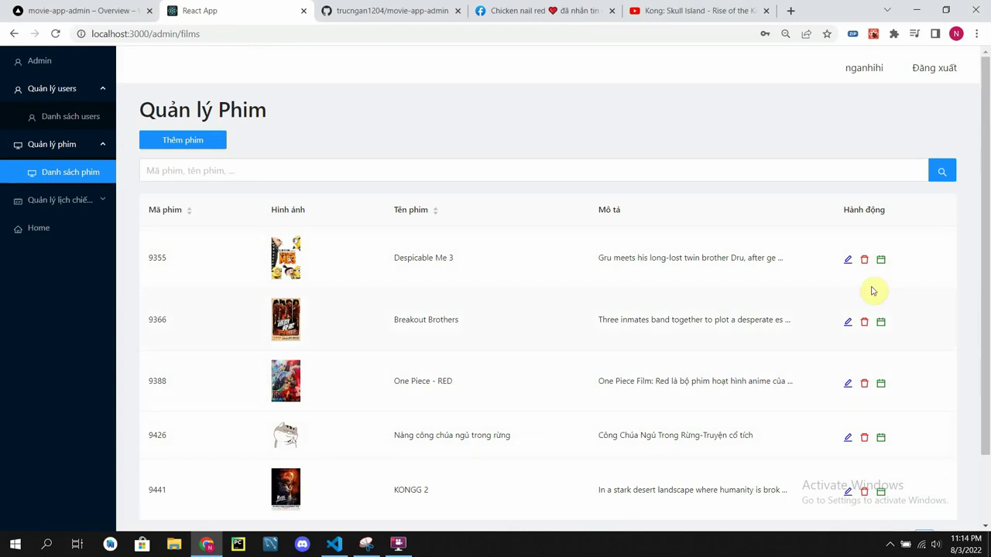
# Step: Schedule Despicable Me 3 at cgv's CGV - Aeon Tân Phú on 05/08/2022 11:17:28
pyautogui.click(879, 262)
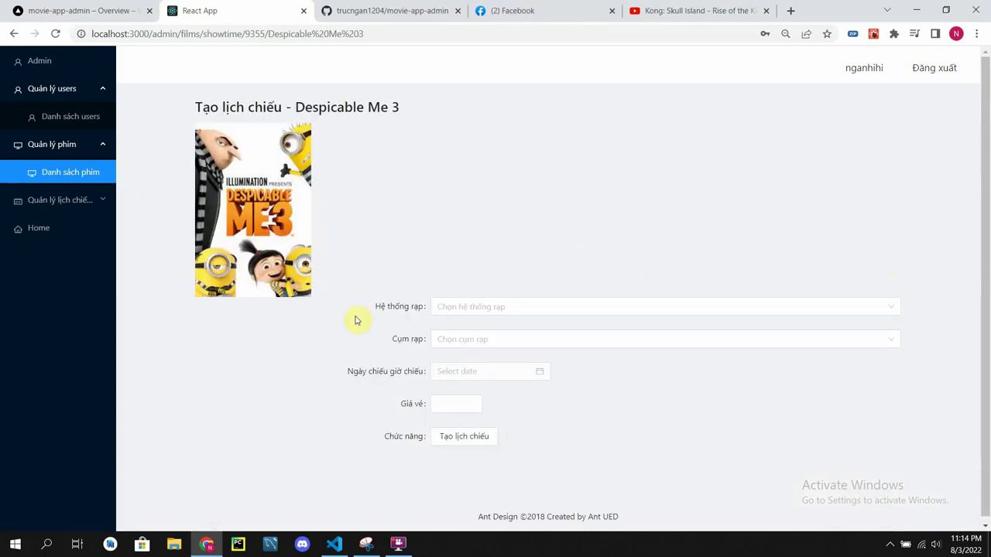
pyautogui.click(472, 308)
pyautogui.click(485, 349)
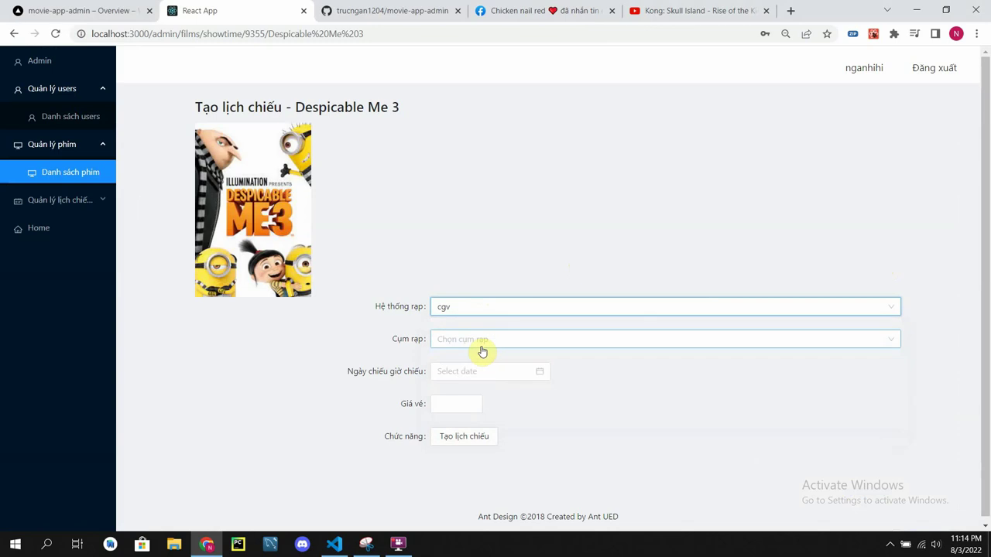
pyautogui.click(479, 345)
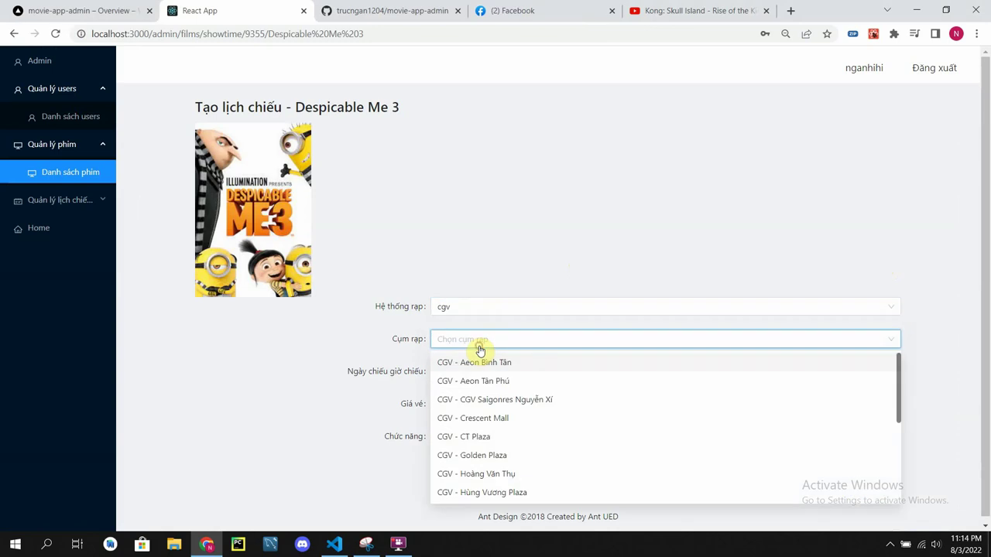
pyautogui.click(489, 380)
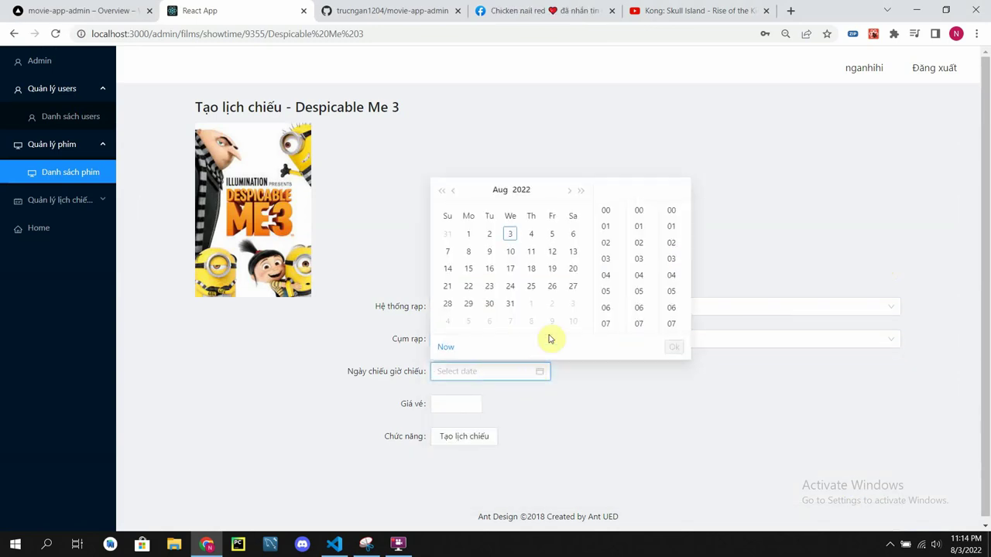
pyautogui.click(547, 235)
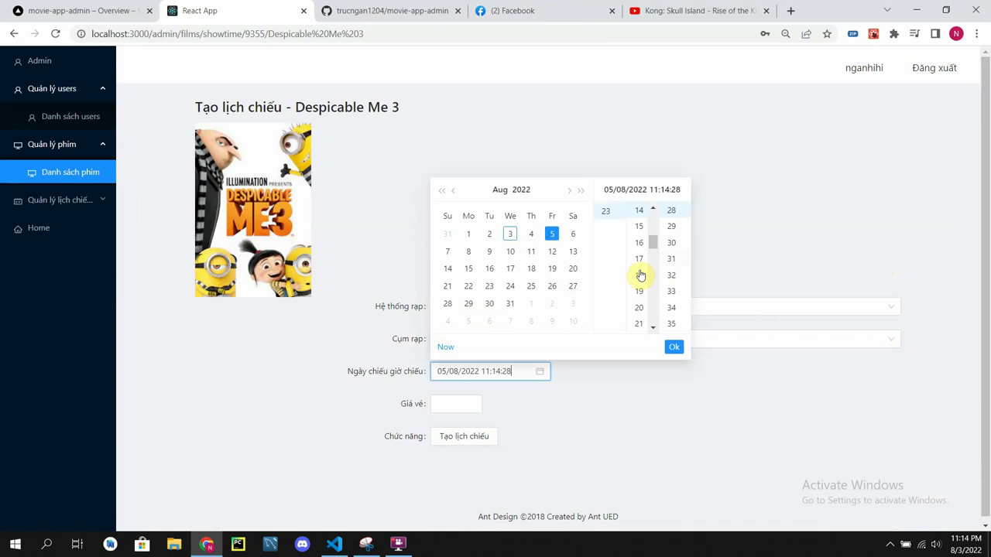
pyautogui.click(638, 262)
pyautogui.click(674, 346)
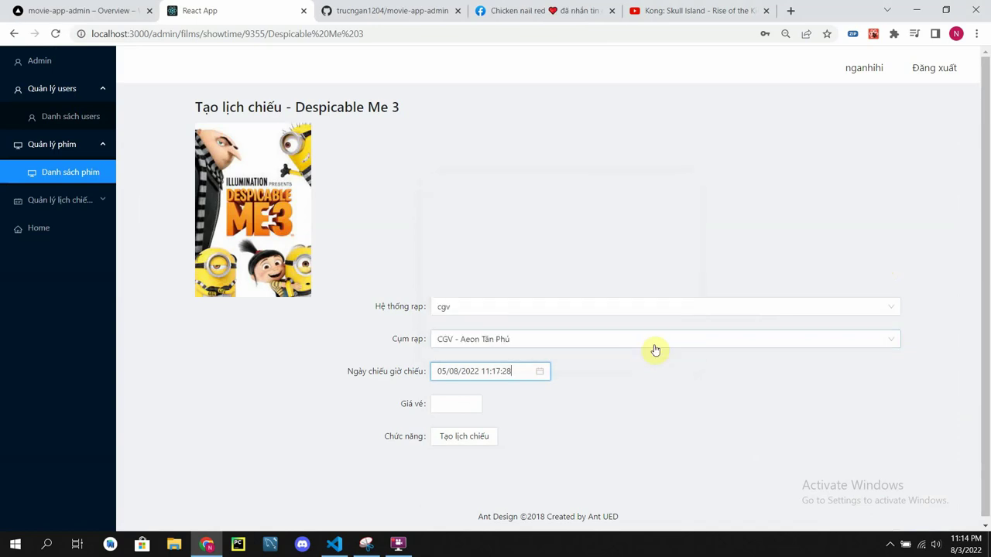
# Step: Set the ticket price to 90000 and create the showtime
pyautogui.click(441, 404)
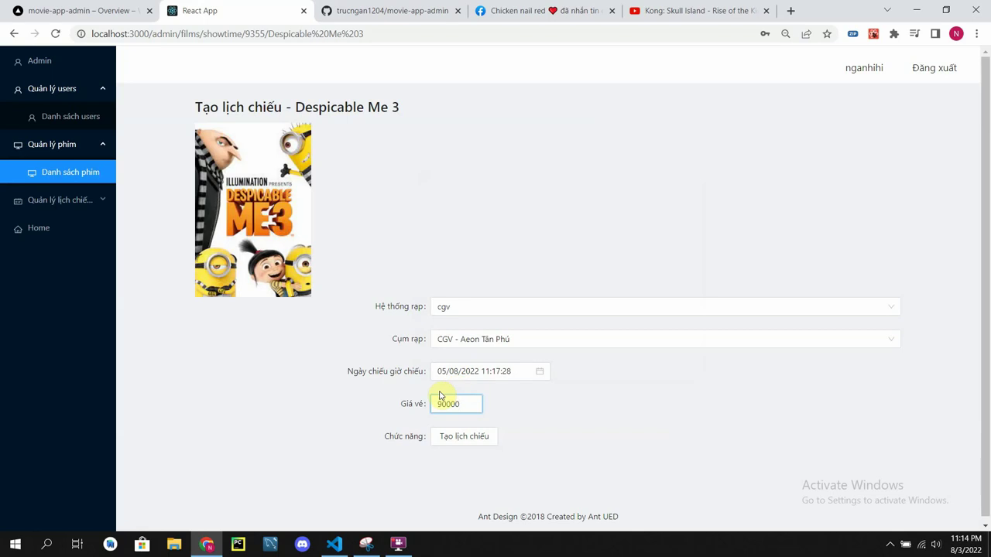
pyautogui.write('90000')
pyautogui.click(460, 437)
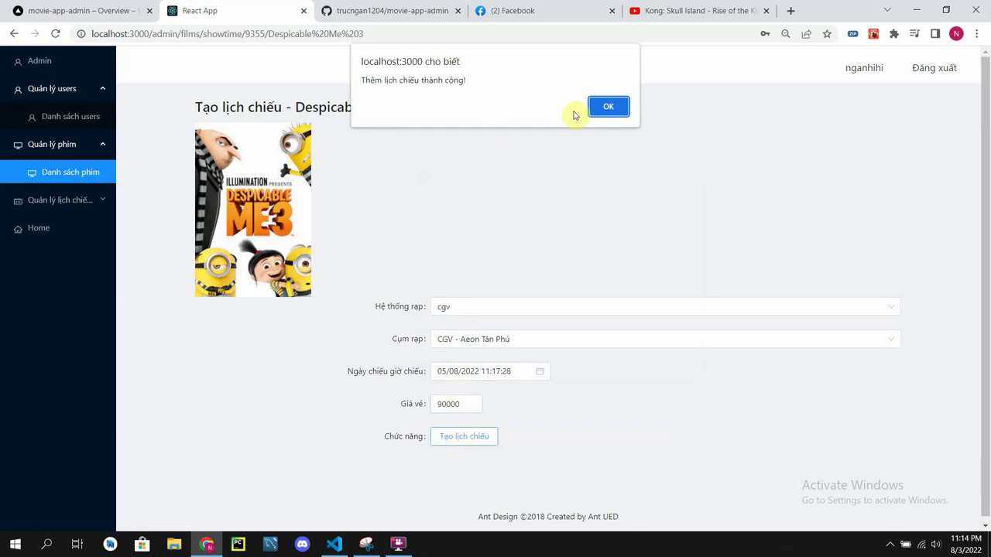
pyautogui.click(609, 108)
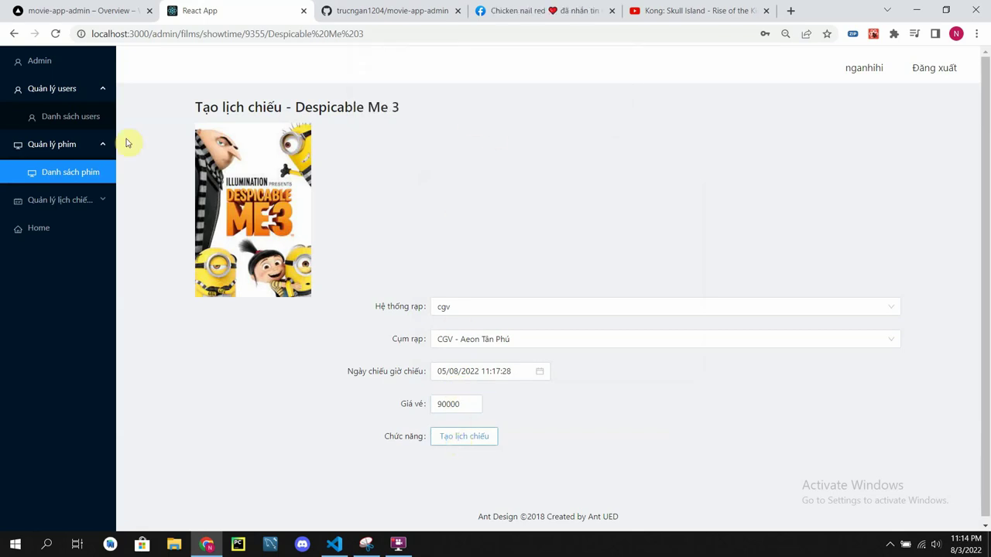
# Step: Delete Despicable Me 3 from the film list, then log out of the admin panel
pyautogui.click(53, 177)
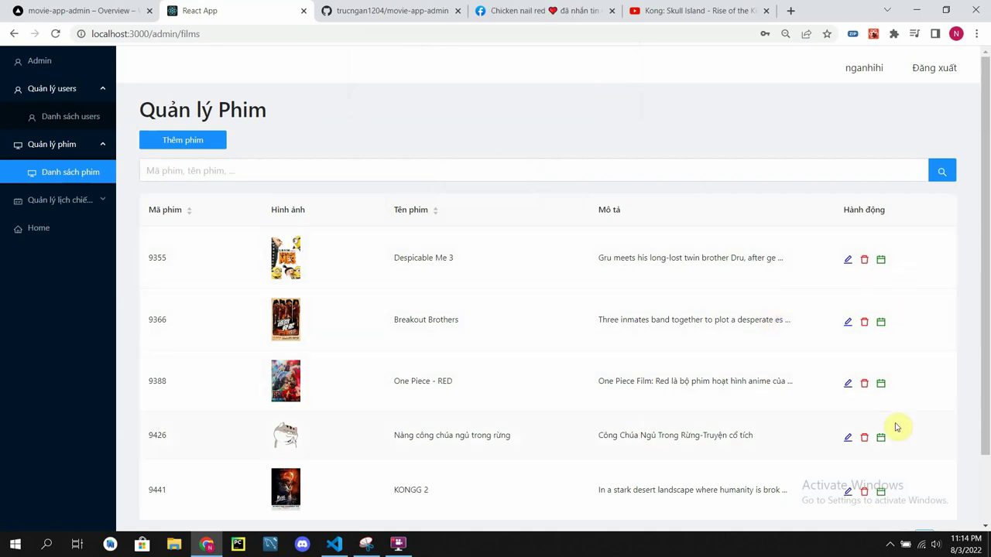
pyautogui.click(863, 262)
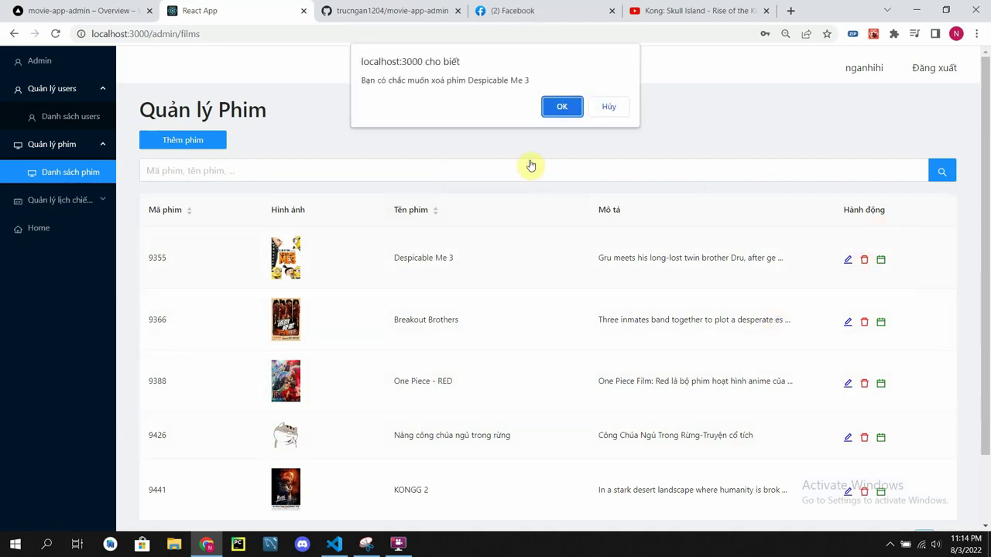
pyautogui.click(564, 104)
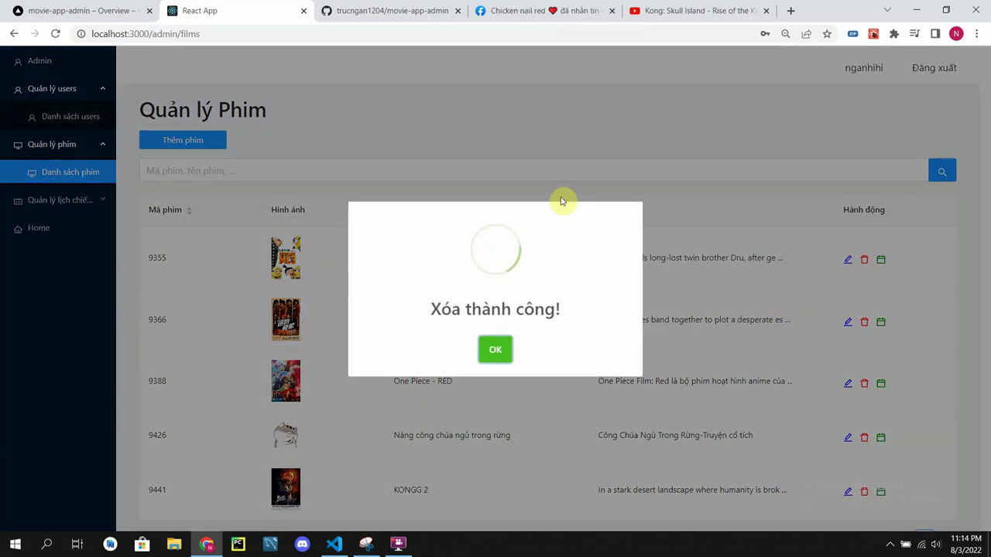
pyautogui.click(505, 351)
pyautogui.scroll(-1, 516, 216)
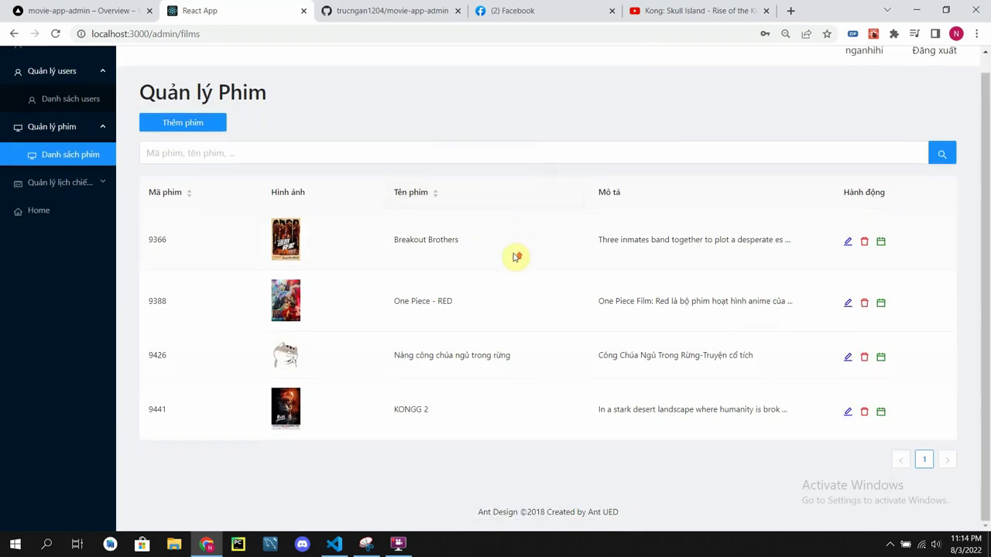
pyautogui.scroll(1, 516, 259)
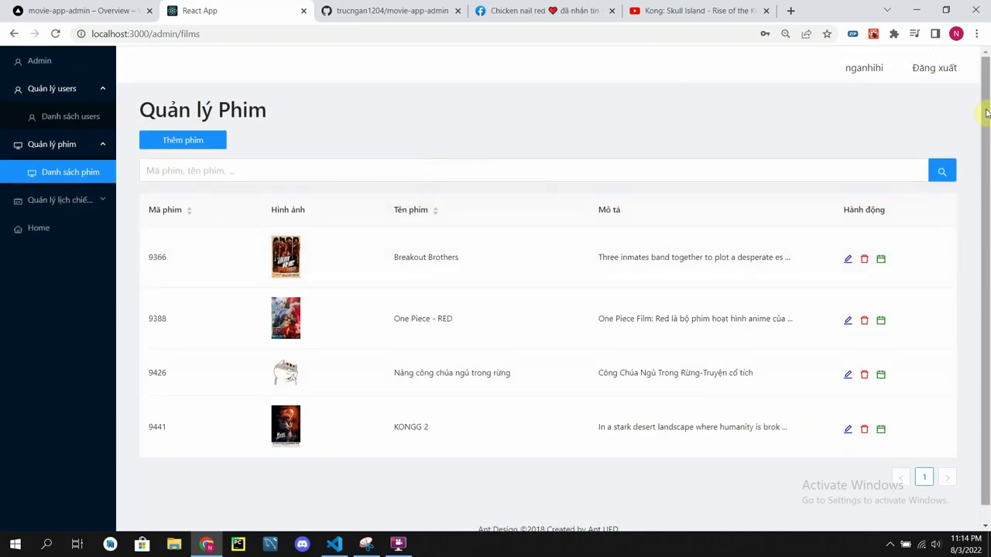
pyautogui.click(947, 71)
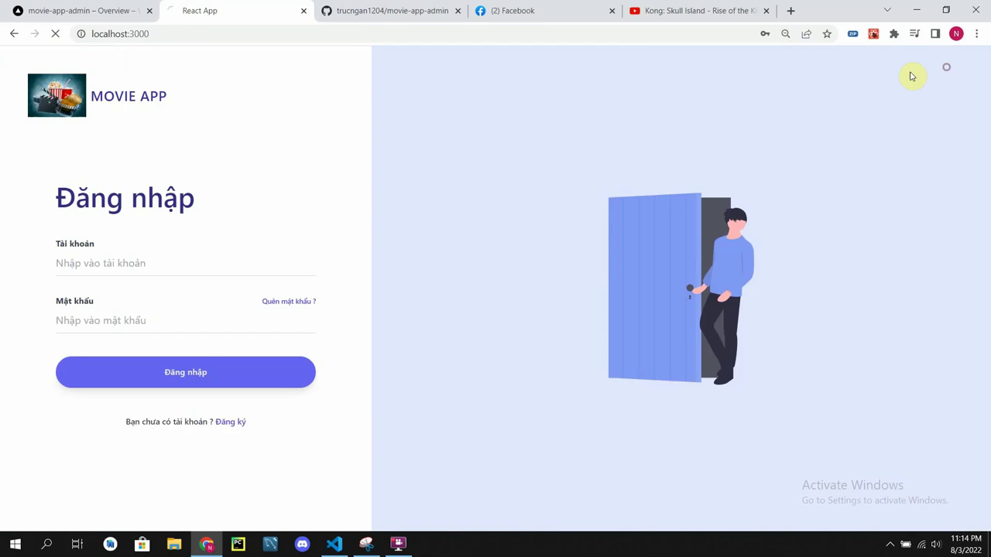
pyautogui.click(399, 544)
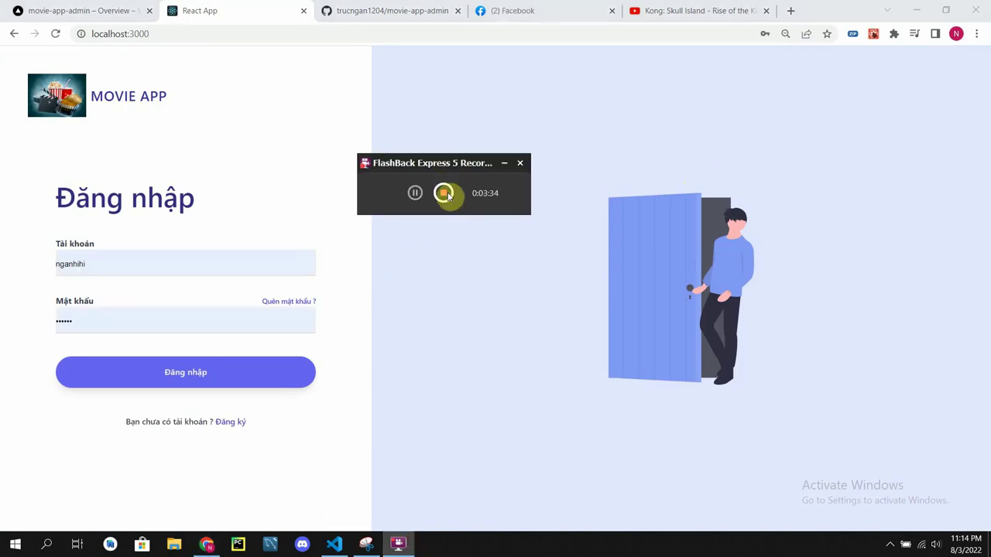